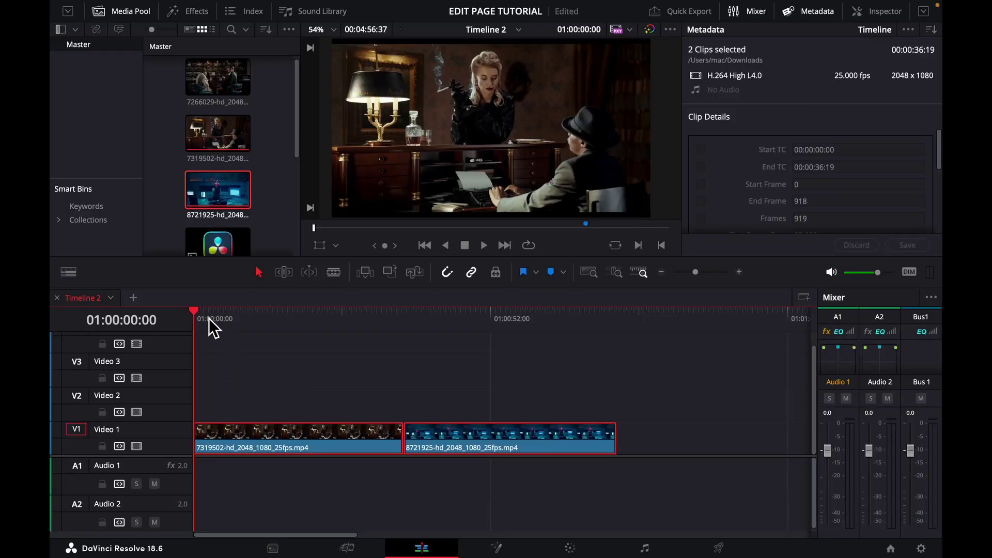
# Play Timeline 2 to preview the noir office clip before grading.
pyautogui.press('space')
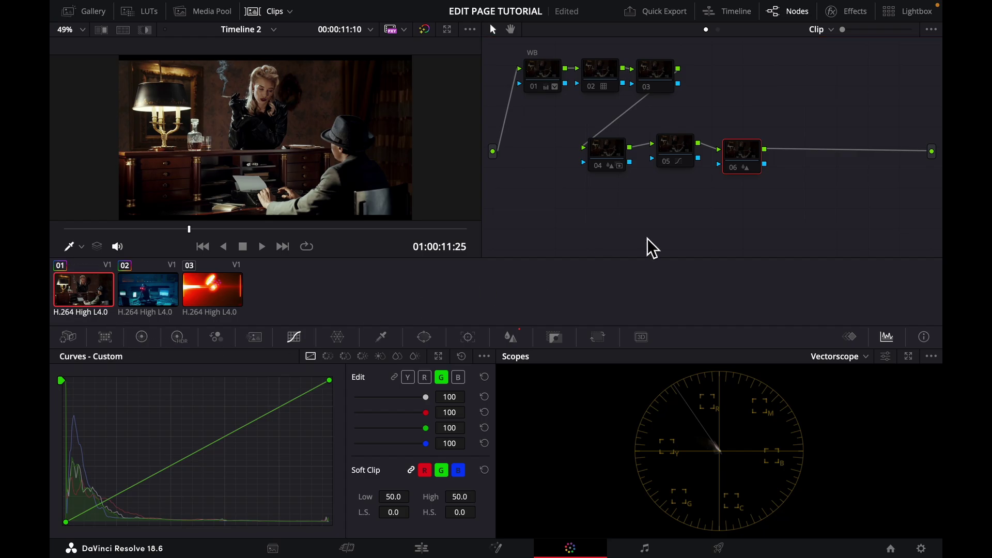
# Toggle node 01 off and on to compare the noir clip, leaving it enabled.
pyautogui.click(539, 85)
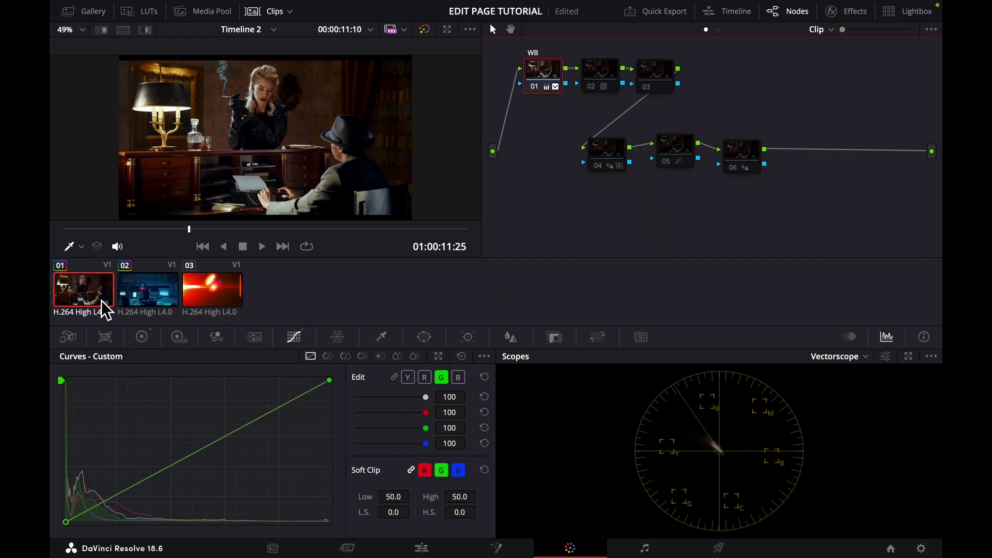
pyautogui.click(535, 88)
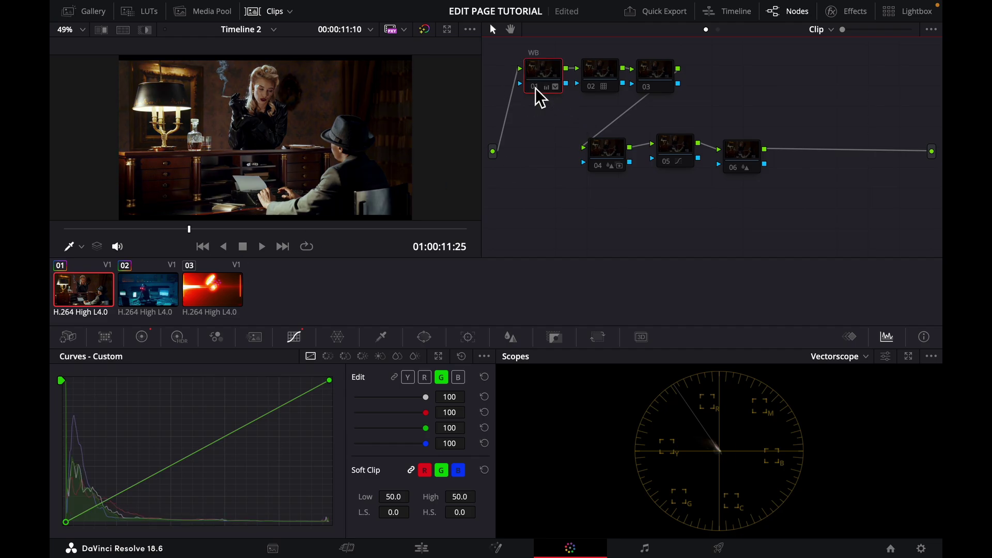
pyautogui.click(536, 89)
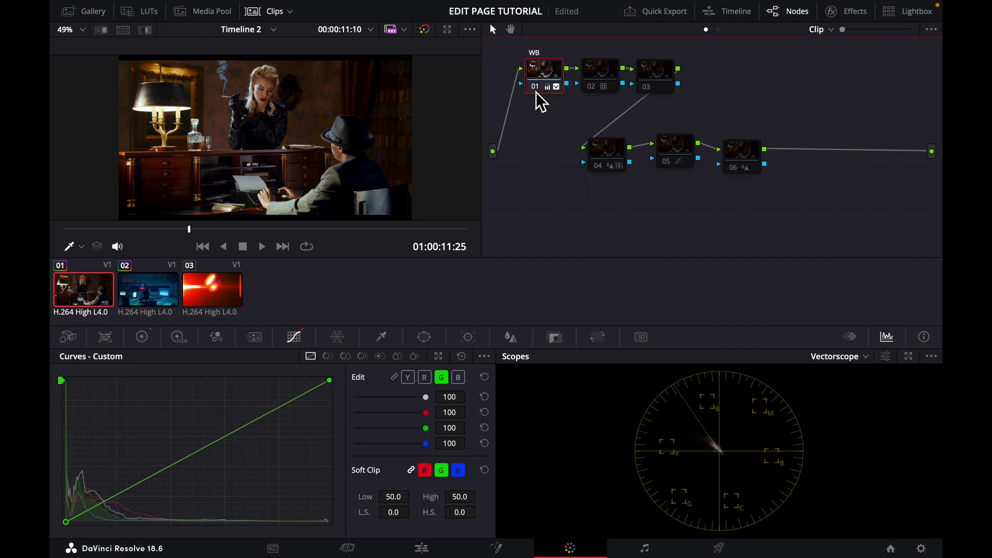
pyautogui.click(538, 89)
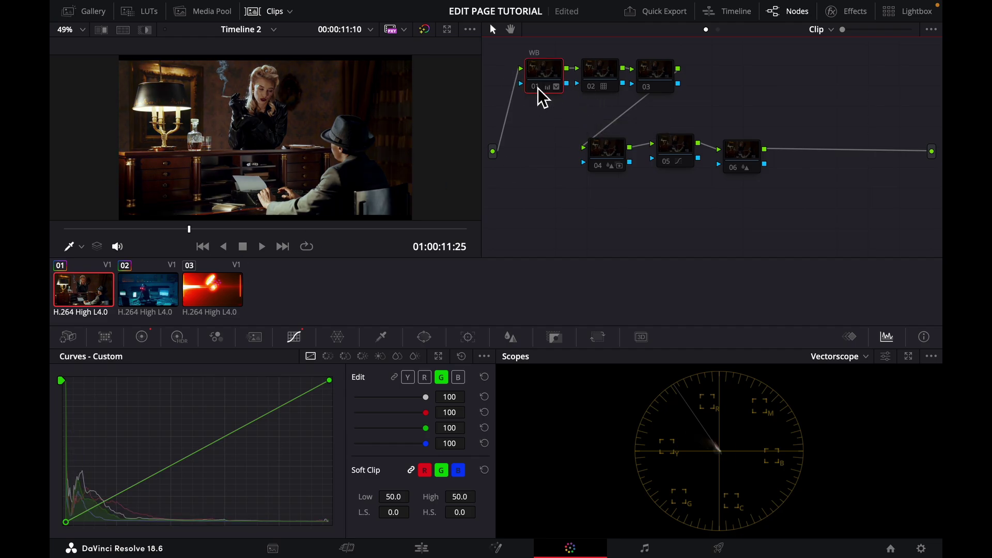
pyautogui.click(536, 88)
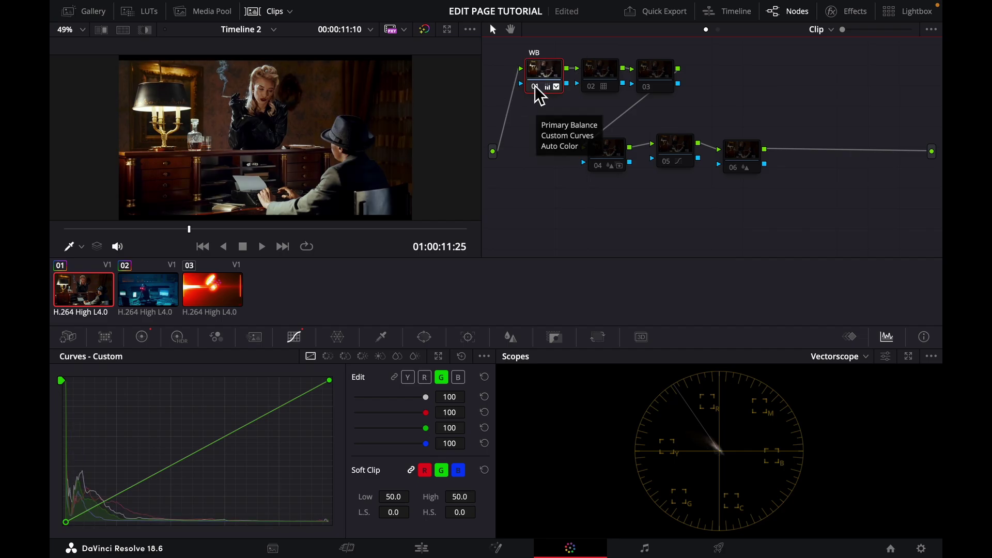
# Enable nodes 02, 03 and 04, checking node 02's Pyrite Sun LUT on and off.
pyautogui.click(597, 74)
pyautogui.click(595, 87)
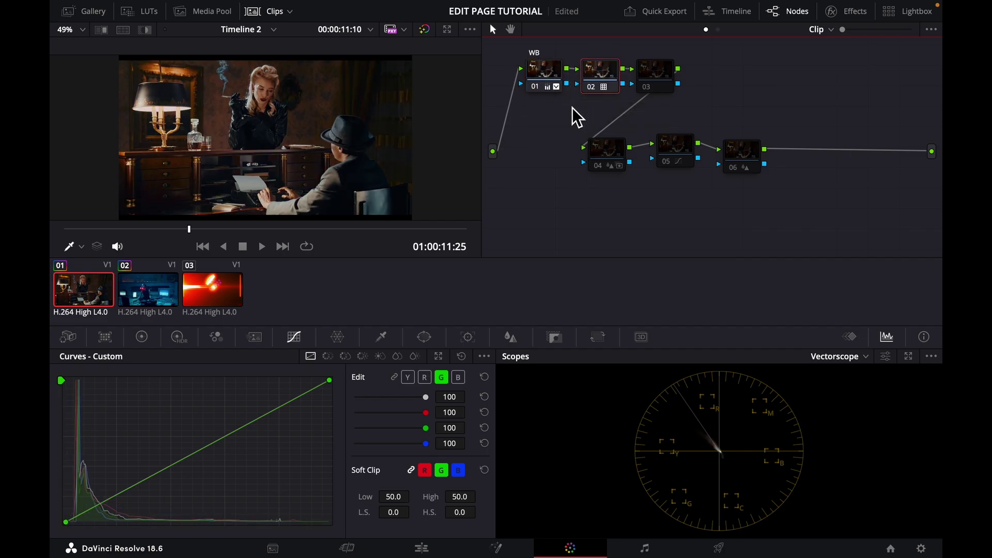
pyautogui.click(648, 89)
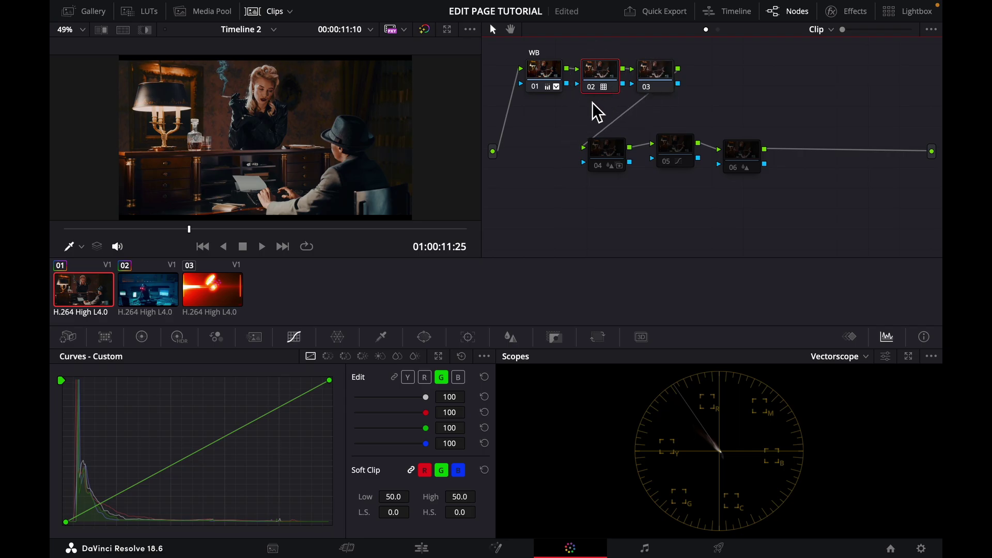
pyautogui.click(590, 88)
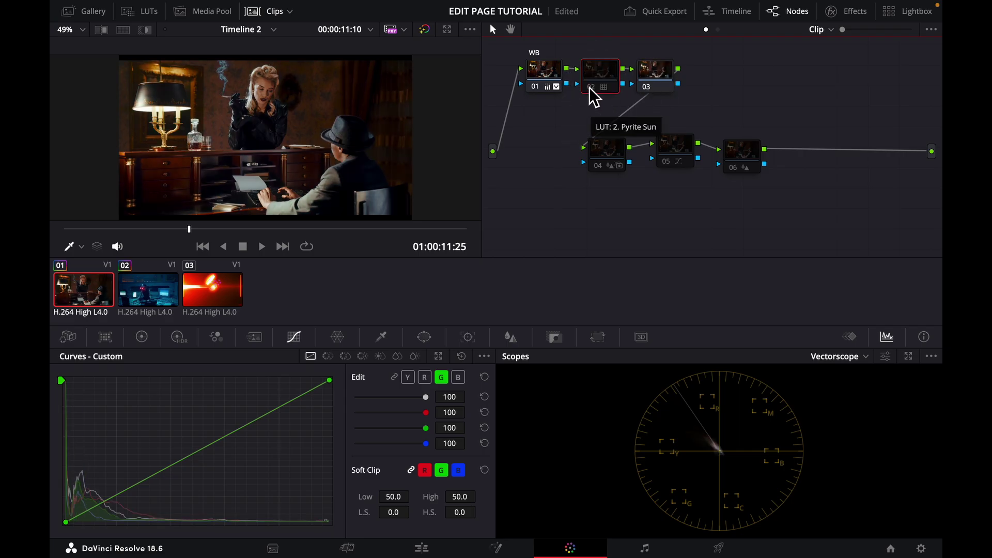
pyautogui.click(590, 91)
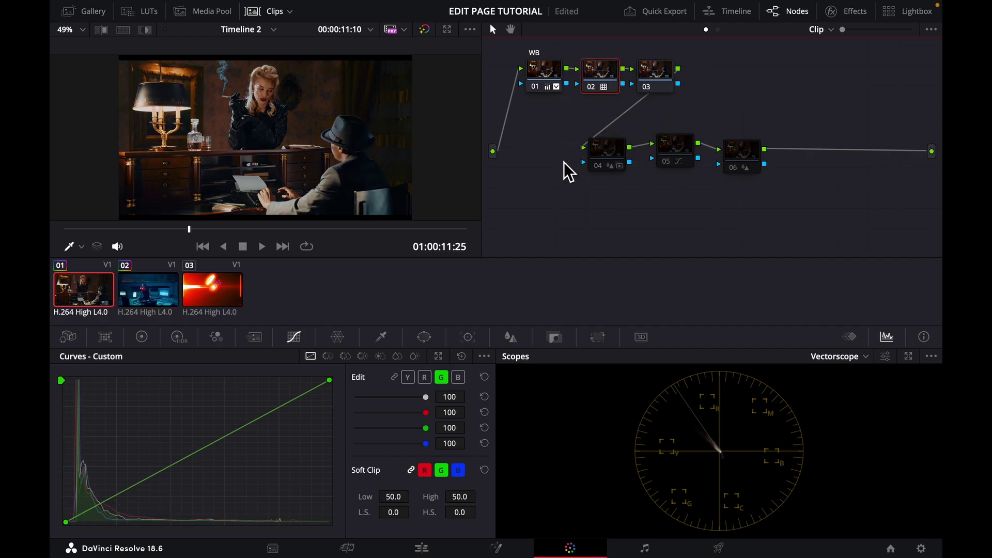
pyautogui.click(601, 158)
pyautogui.click(601, 168)
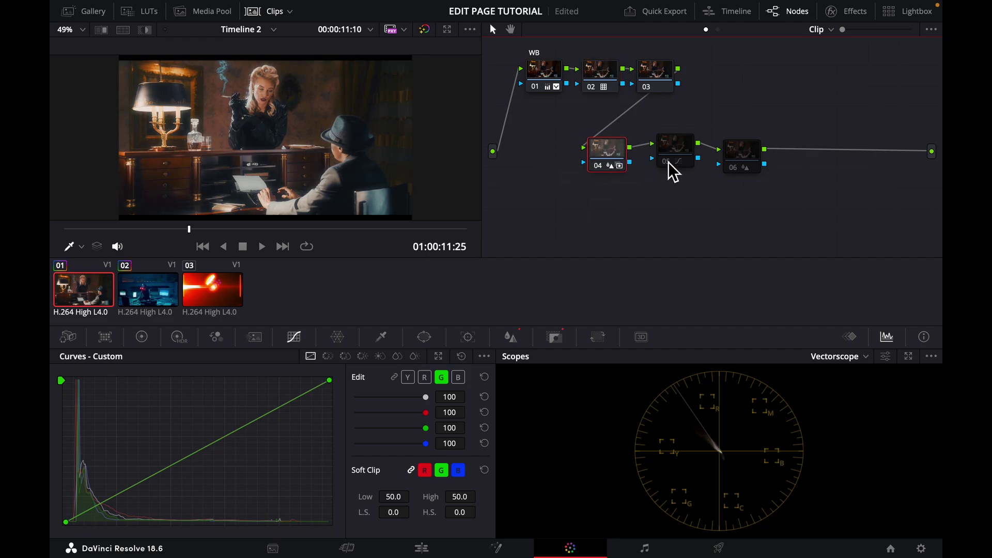
# Reset the grades of nodes 04, 05 and 06 so they become empty nodes.
pyautogui.click(731, 168)
pyautogui.rightClick(603, 155)
pyautogui.click(643, 150)
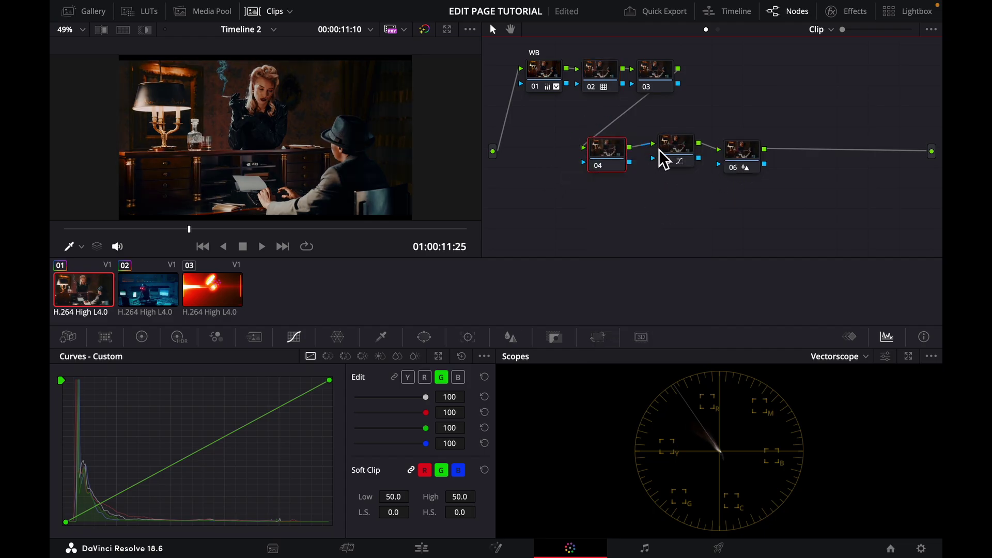
pyautogui.rightClick(662, 152)
pyautogui.click(690, 159)
pyautogui.rightClick(735, 155)
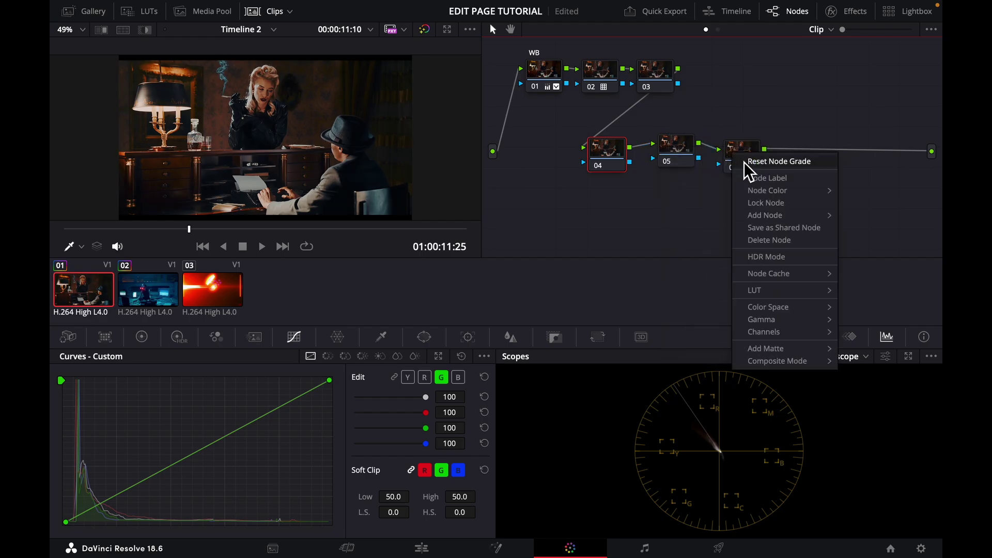
pyautogui.click(744, 162)
# Rearrange the graph with nodes 04–06 in a row beneath nodes 01–03.
pyautogui.moveTo(598, 155); pyautogui.dragTo(576, 157)
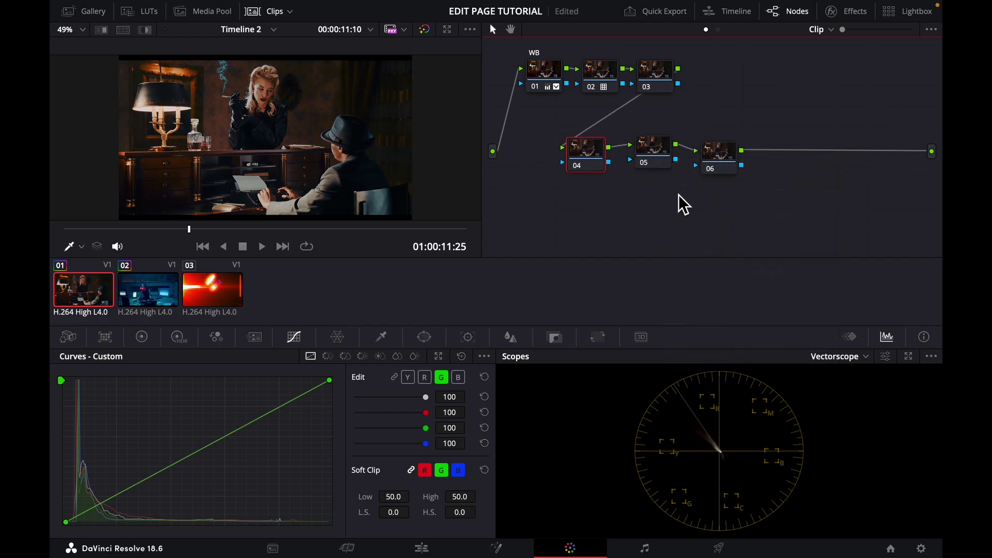
pyautogui.moveTo(741, 201); pyautogui.dragTo(595, 197)
pyautogui.moveTo(578, 148); pyautogui.dragTo(580, 155)
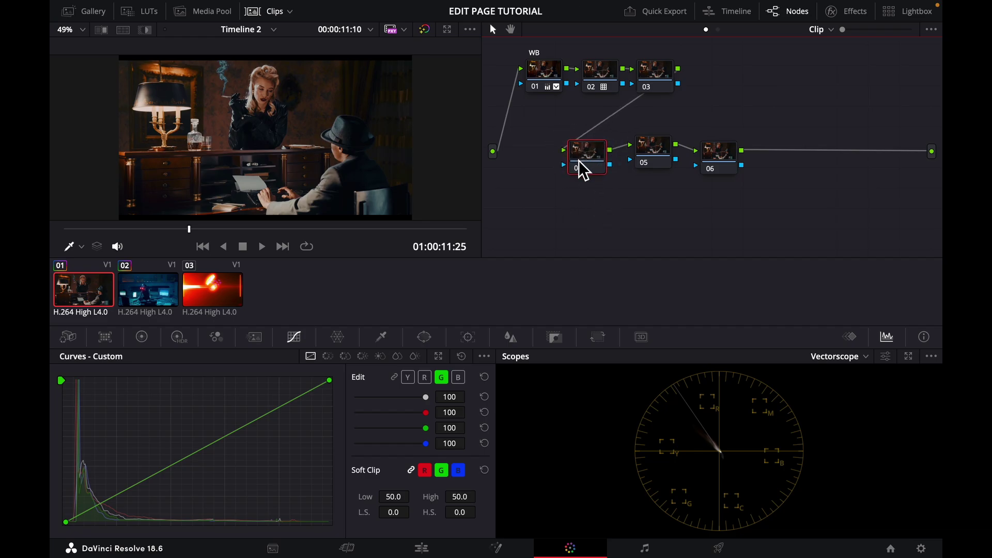
pyautogui.click(665, 82)
pyautogui.rightClick(661, 74)
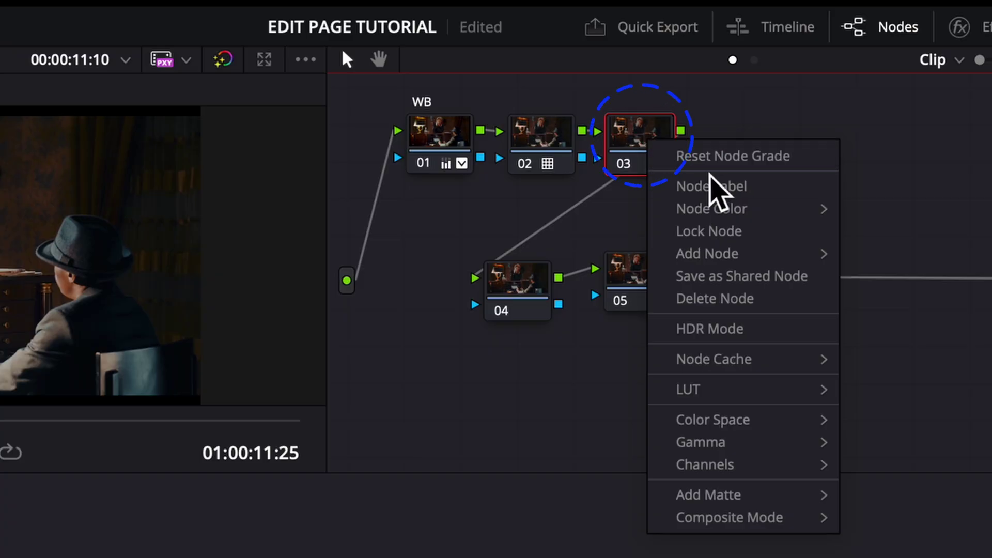
pyautogui.click(503, 397)
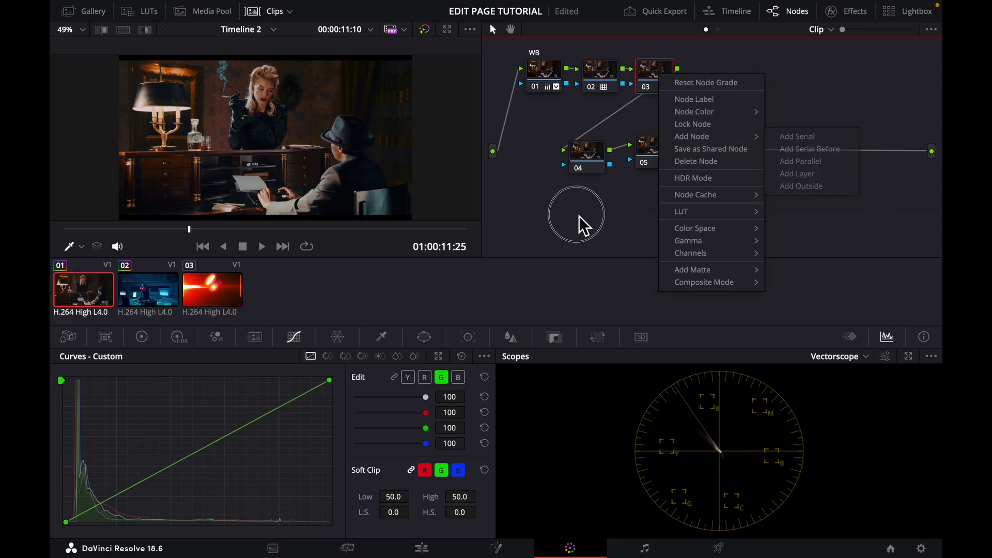
# Blur node 04 with a linked Radius of 1.08 on all channels.
pyautogui.moveTo(579, 161); pyautogui.dragTo(554, 156)
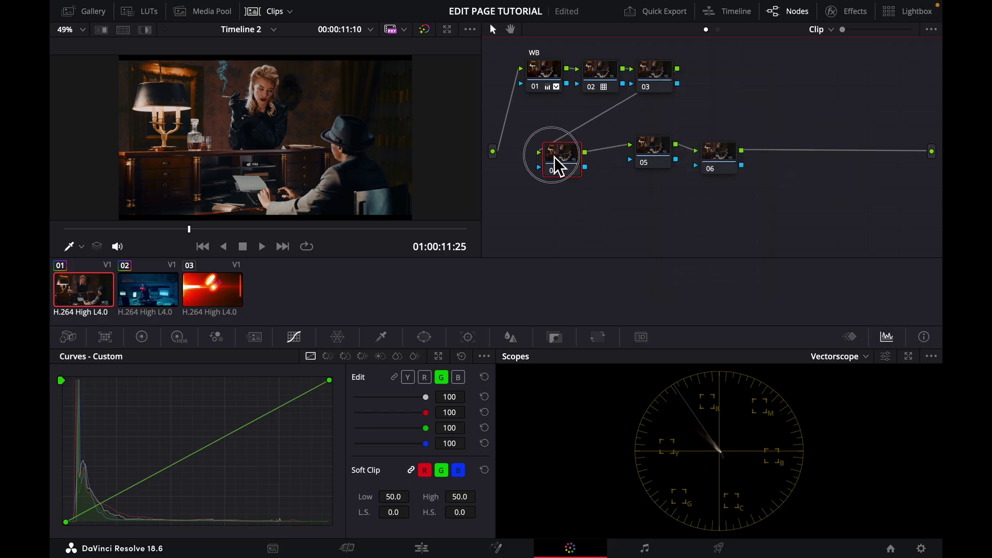
pyautogui.click(512, 340)
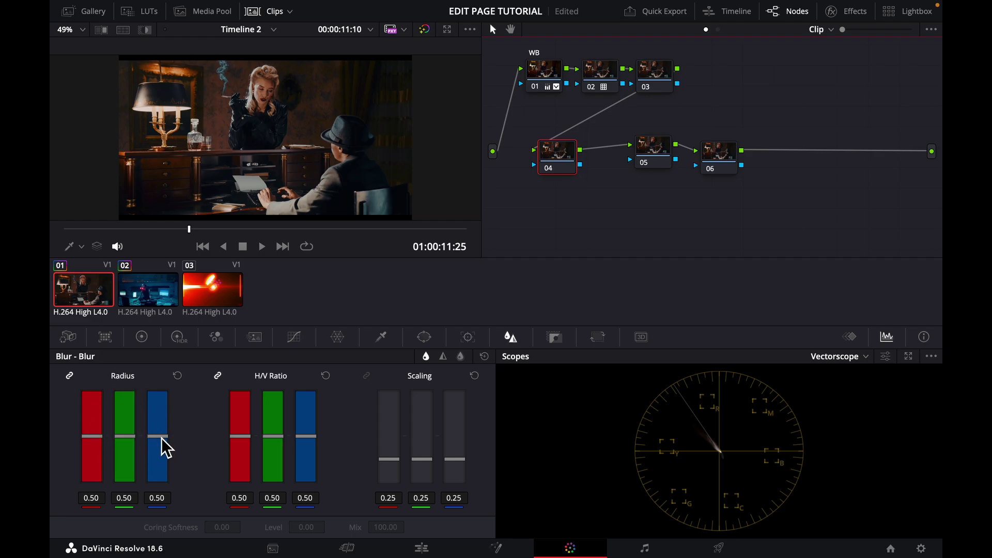
pyautogui.moveTo(162, 438); pyautogui.dragTo(153, 376)
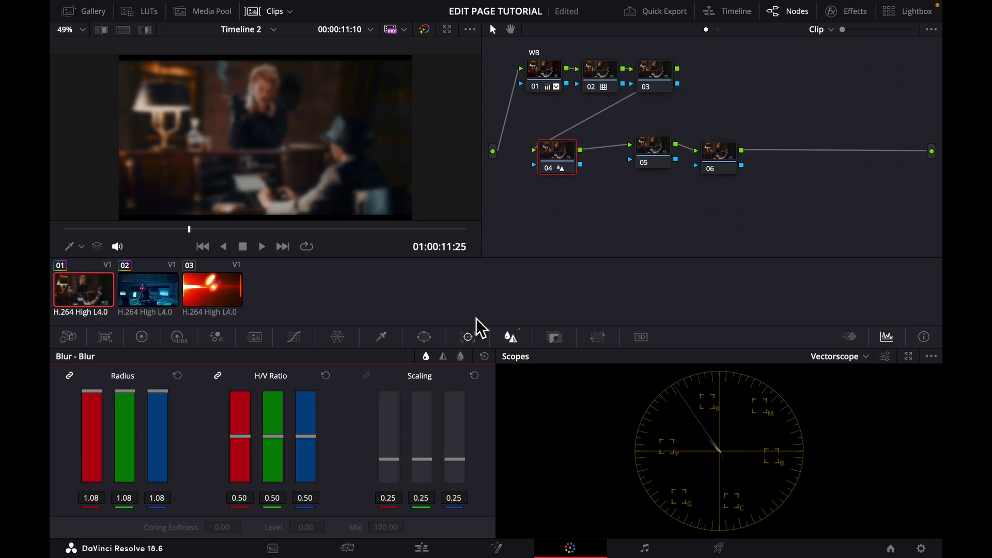
pyautogui.moveTo(560, 158); pyautogui.dragTo(559, 150)
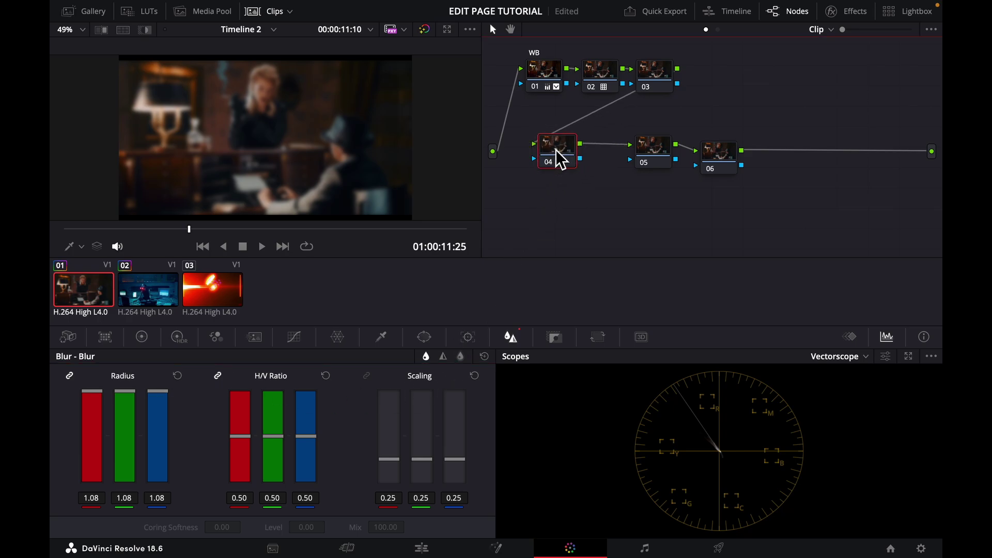
# Set node 04's composite mode to Screen so its blur glows as mist.
pyautogui.rightClick(556, 150)
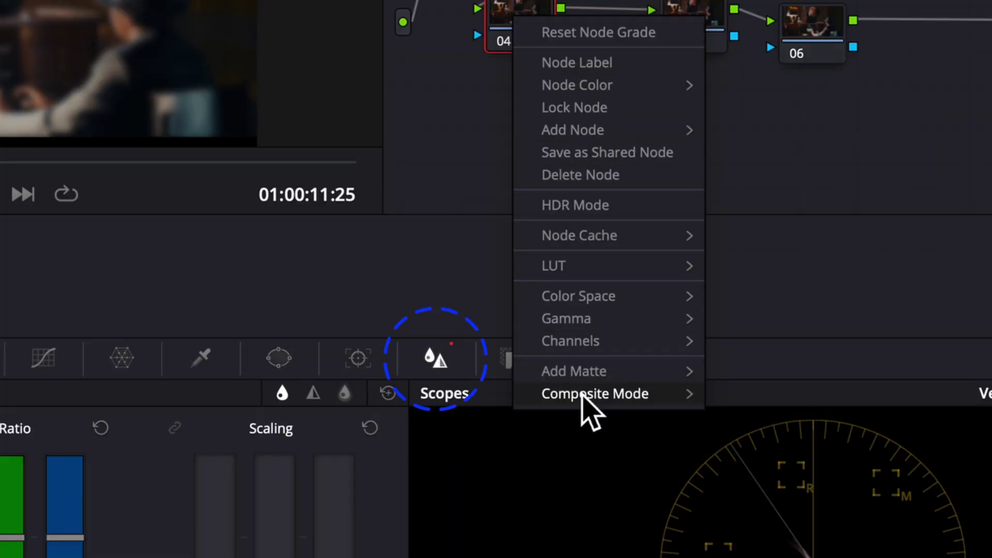
pyautogui.moveTo(583, 396)
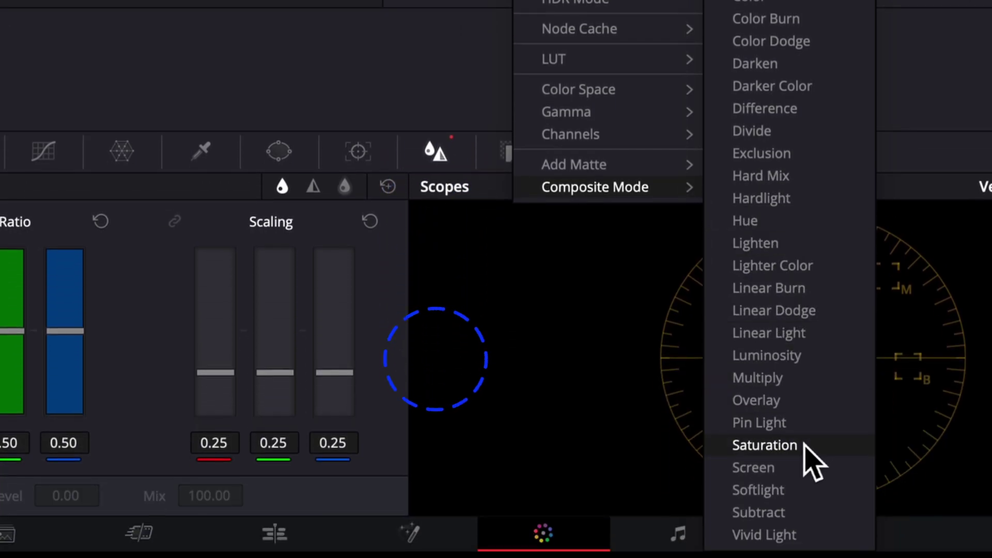
pyautogui.click(773, 470)
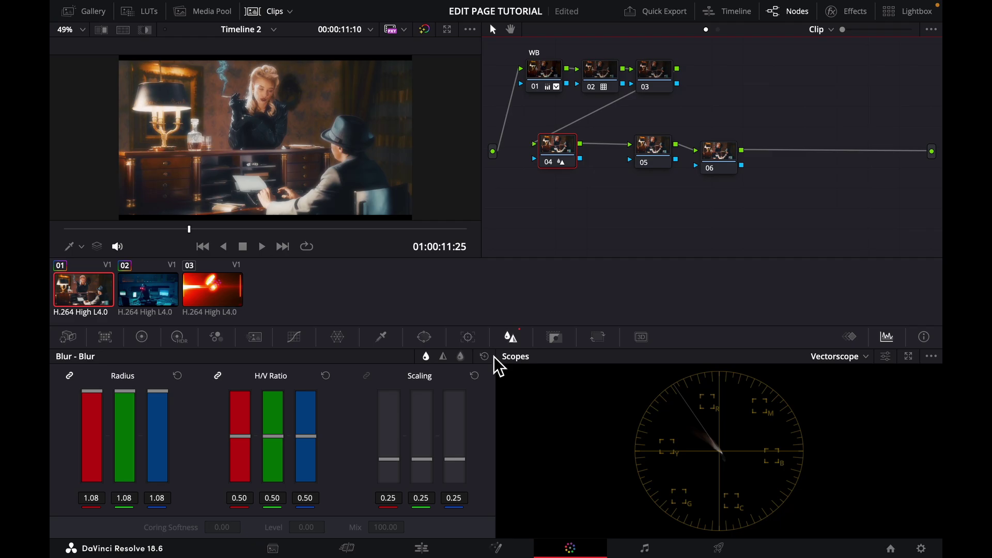
# Play back part of the glowing noir clip, then shift node 05 slightly left.
pyautogui.press('space')
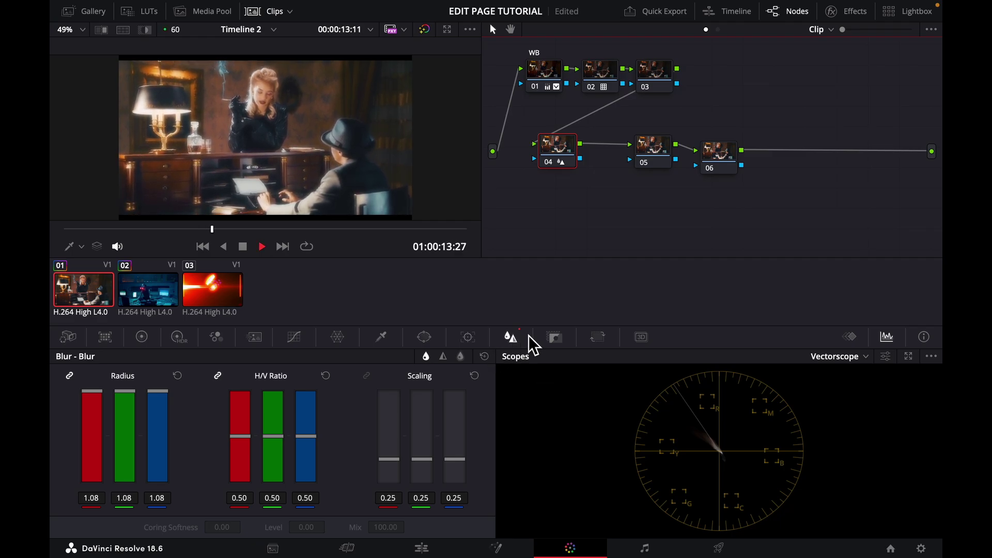
pyautogui.press('space')
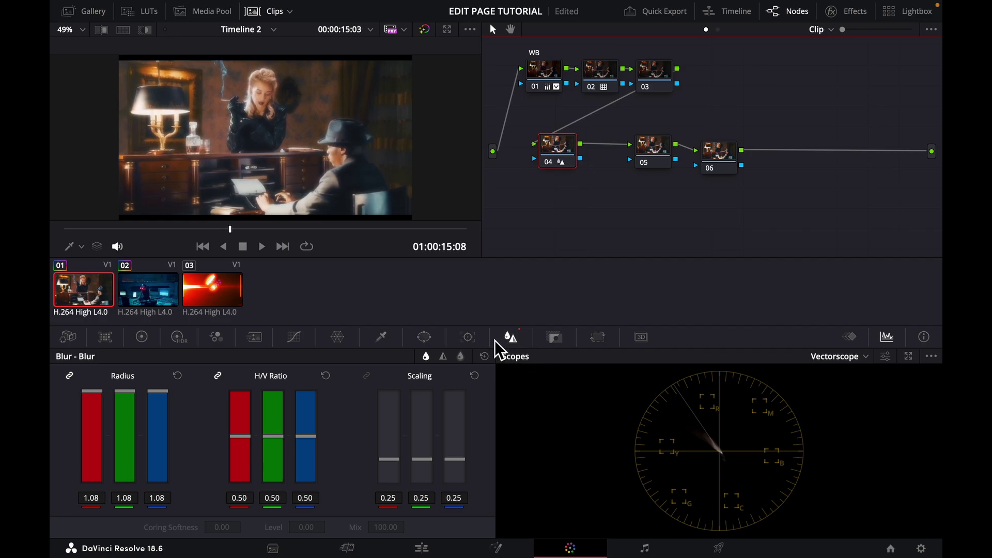
pyautogui.moveTo(652, 147); pyautogui.dragTo(632, 150)
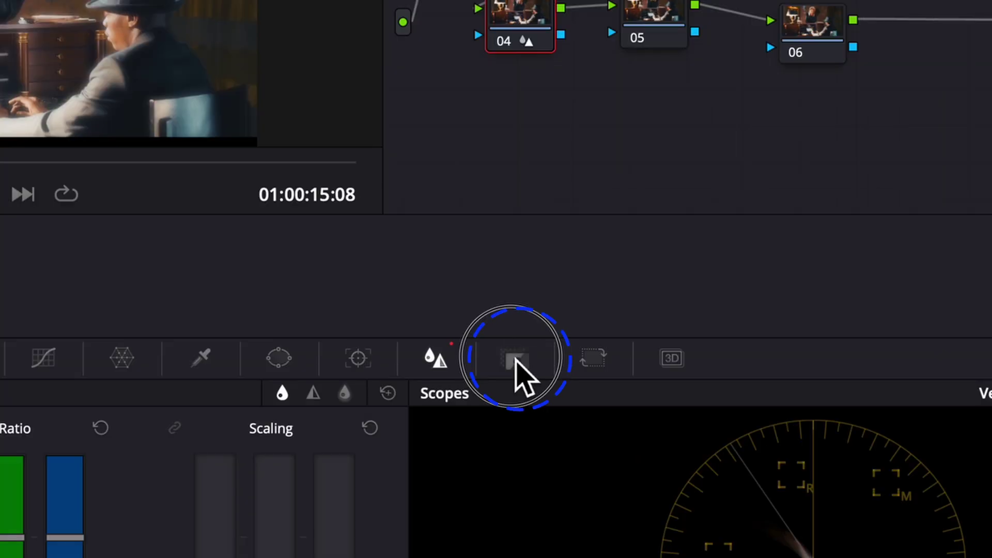
# Lower node 04's Key Output Gain to 0.620 after resetting it to 1.000.
pyautogui.click(554, 337)
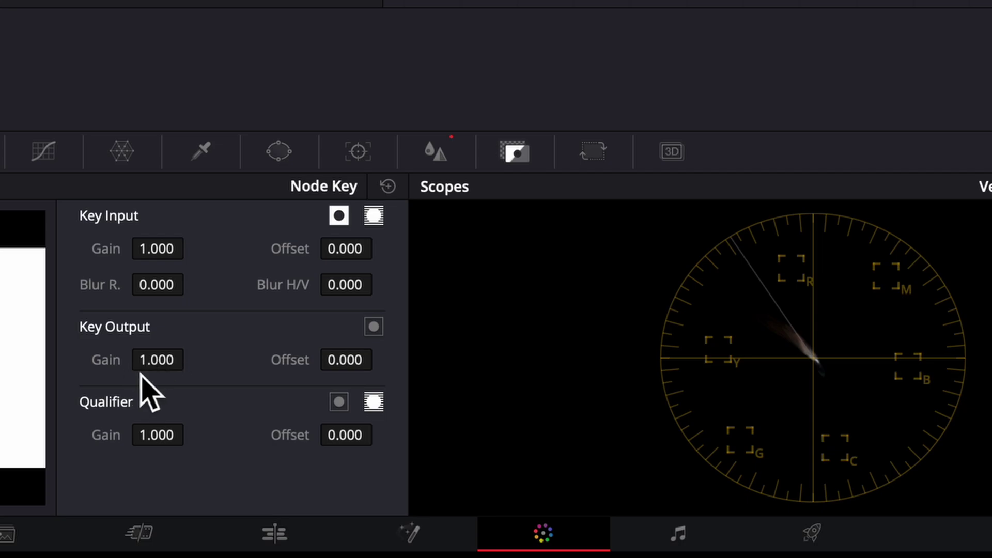
pyautogui.moveTo(174, 369); pyautogui.dragTo(550, 289)
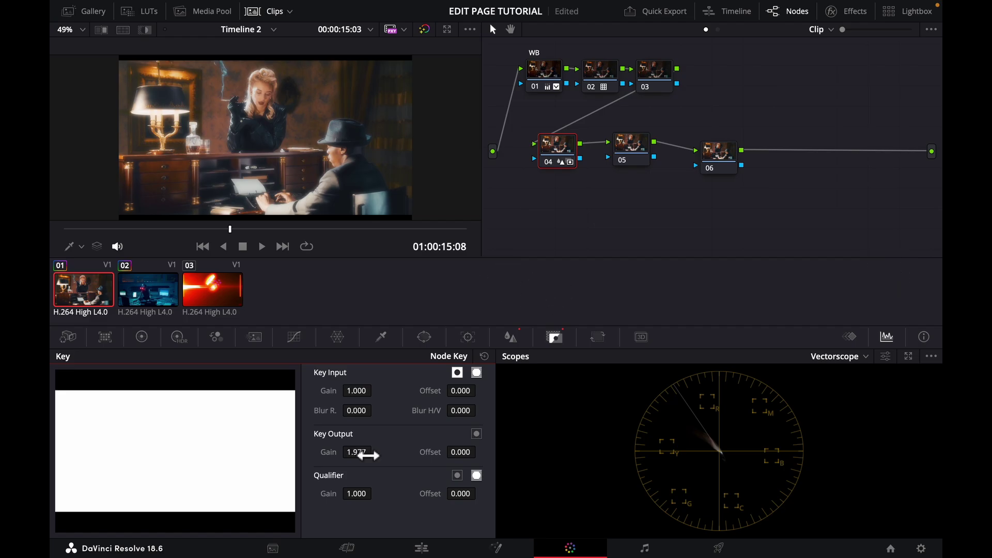
pyautogui.doubleClick(333, 457)
pyautogui.moveTo(361, 459); pyautogui.dragTo(121, 437)
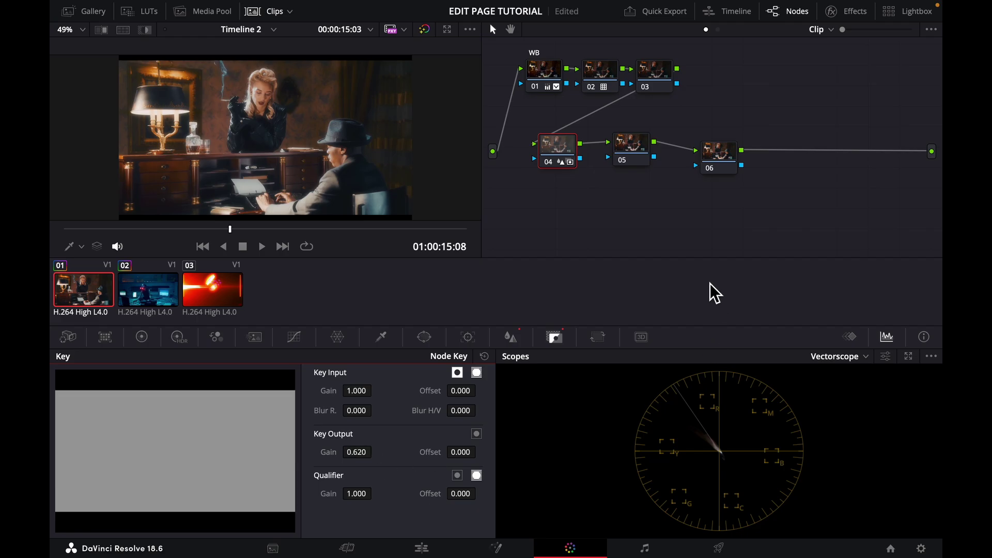
# Give node 05 a linked YRGB curve with an upper point and a lowered shadow point.
pyautogui.click(637, 147)
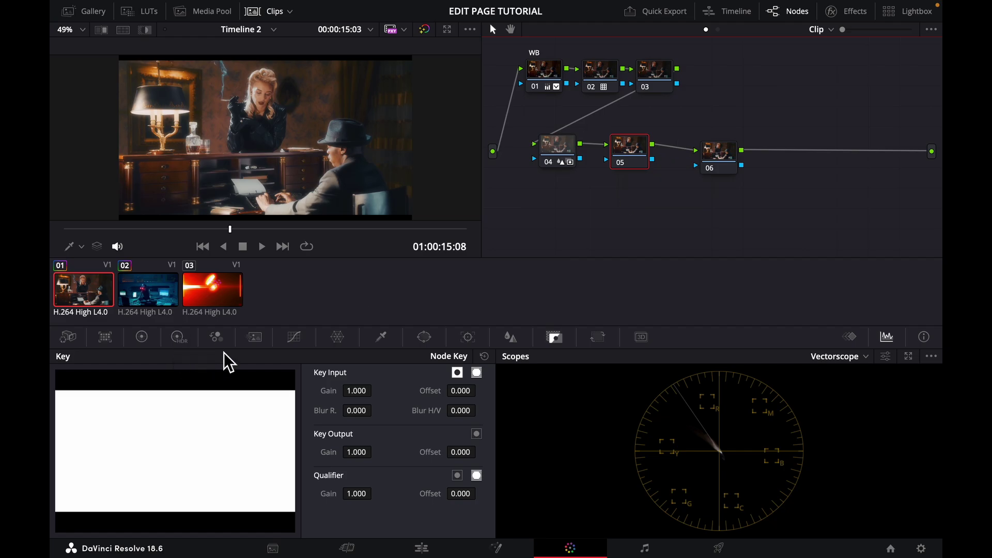
pyautogui.click(292, 338)
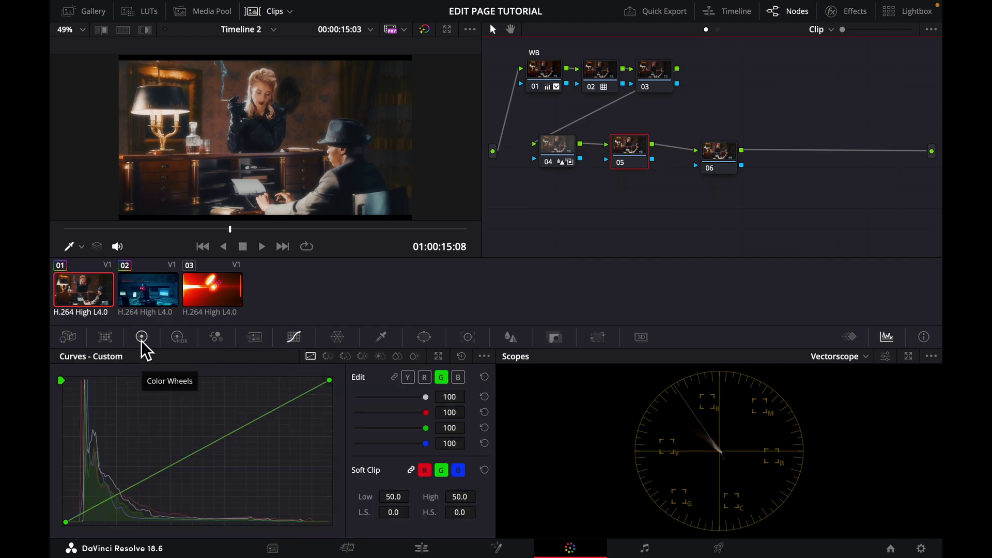
pyautogui.click(395, 377)
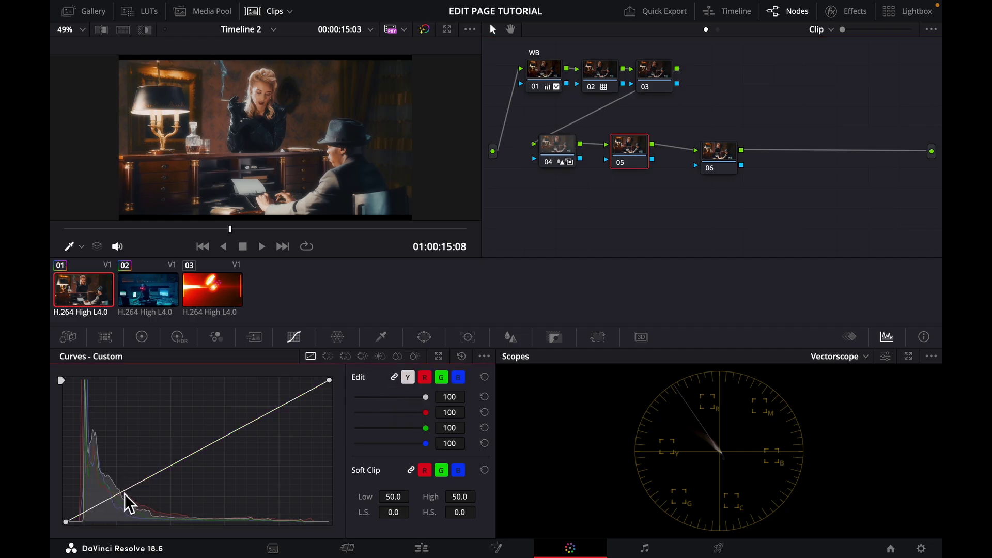
pyautogui.click(157, 476)
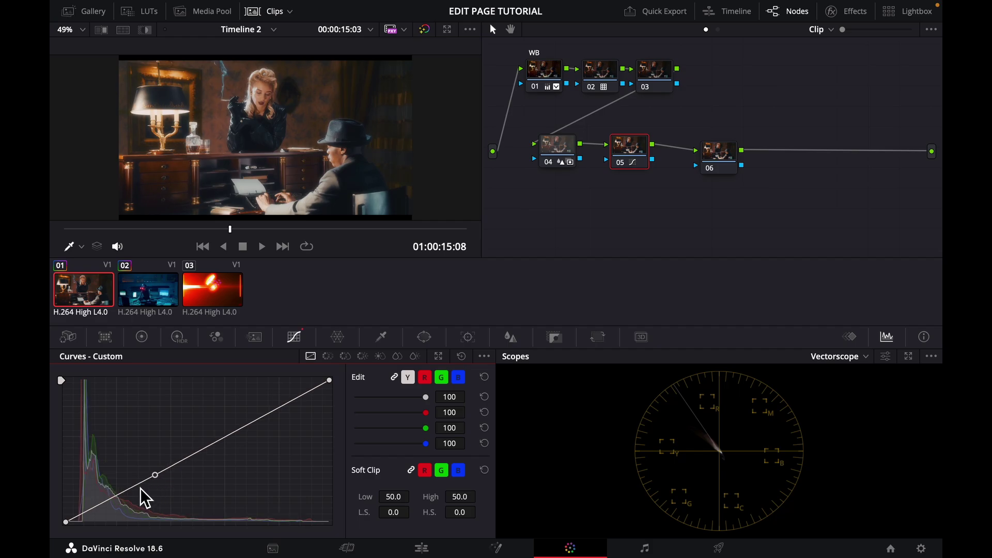
pyautogui.click(125, 491)
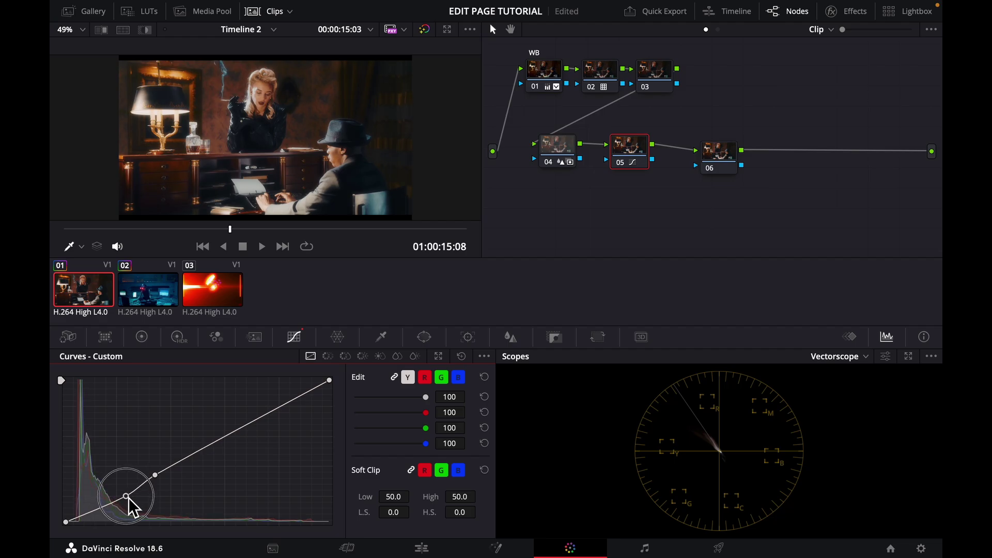
pyautogui.moveTo(127, 495)
pyautogui.mouseDown()
pyautogui.moveTo(112, 468)
pyautogui.moveTo(122, 497)
pyautogui.mouseUp()
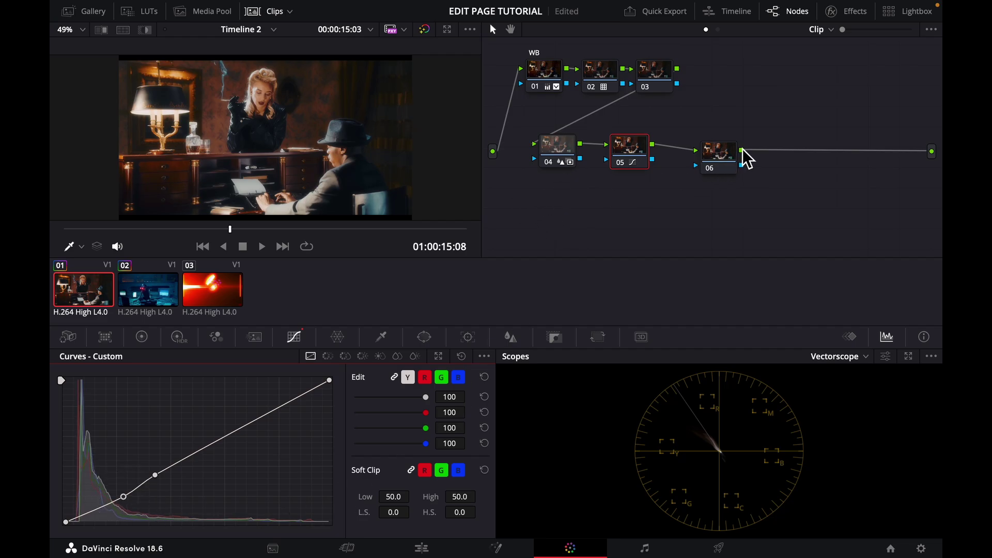
pyautogui.moveTo(724, 159); pyautogui.dragTo(711, 147)
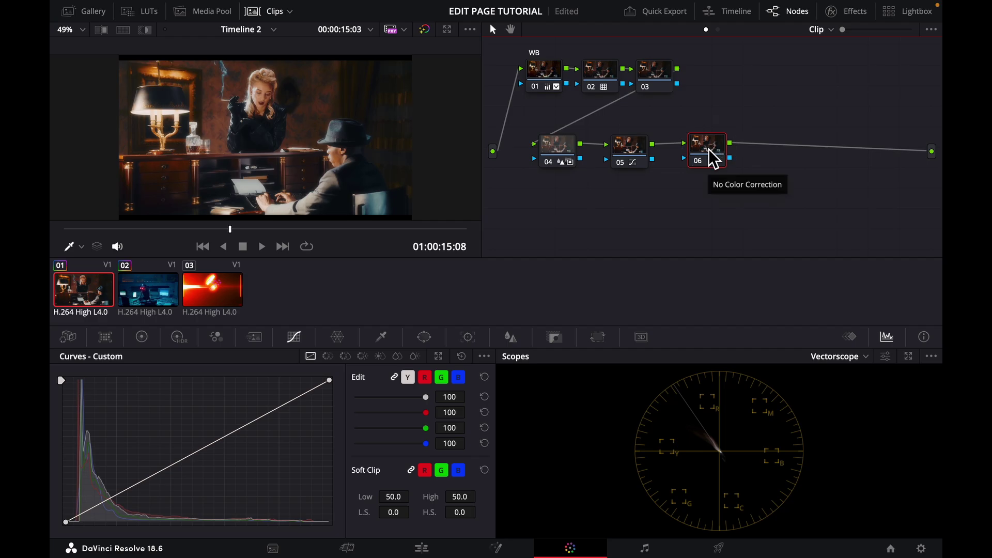
# Lower node 06's linked blur Radius to 0.45 on all channels.
pyautogui.click(513, 341)
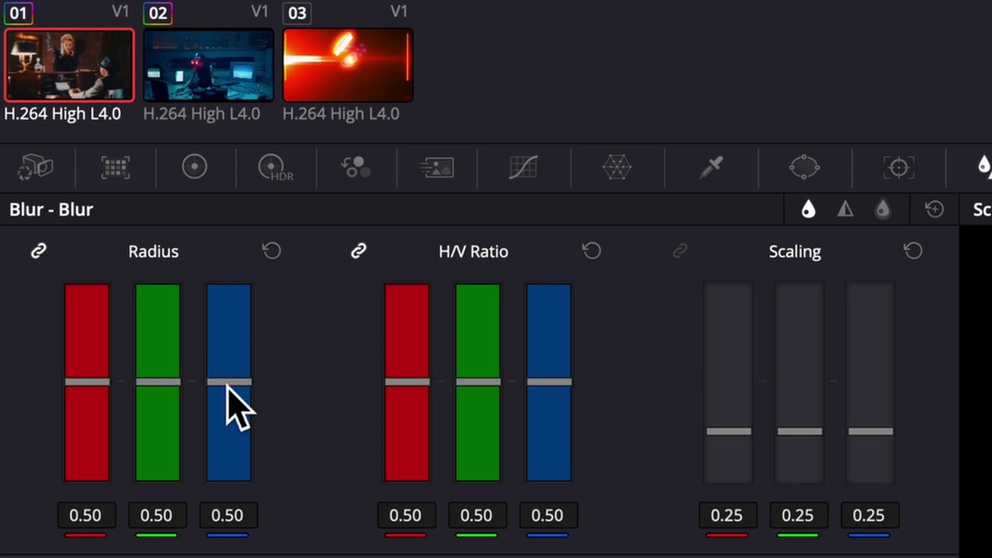
pyautogui.moveTo(227, 388); pyautogui.dragTo(227, 398)
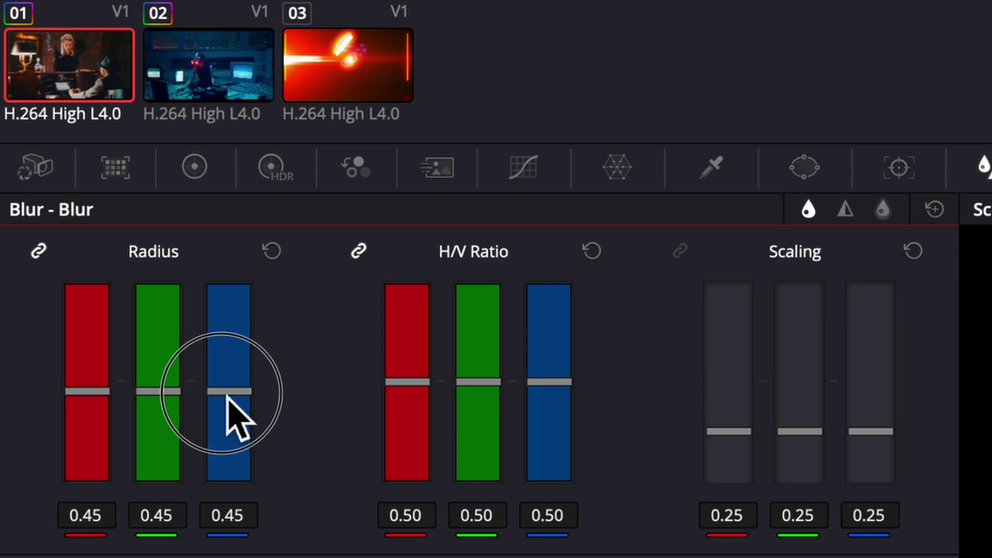
pyautogui.moveTo(228, 397); pyautogui.dragTo(230, 398)
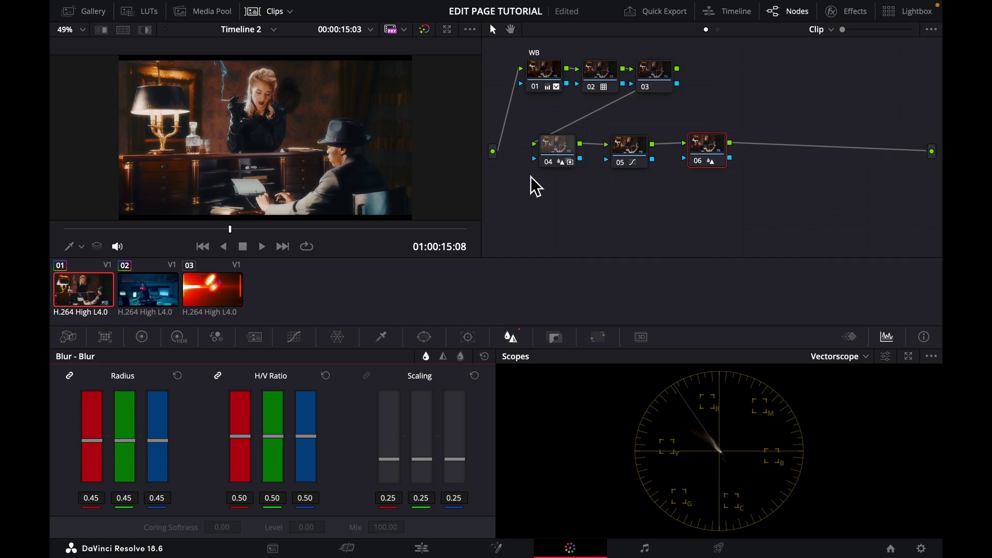
pyautogui.click(547, 161)
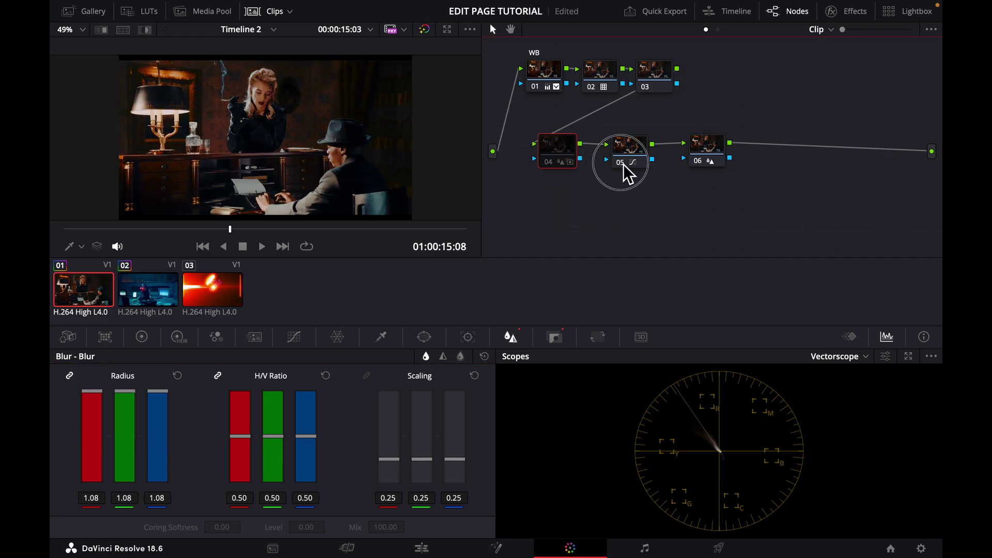
pyautogui.click(623, 165)
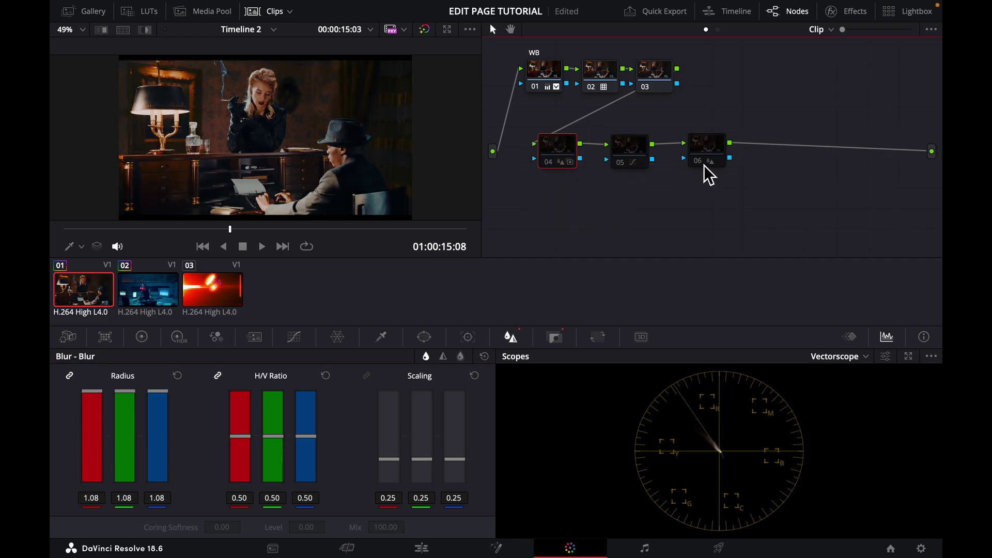
pyautogui.click(703, 166)
pyautogui.click(622, 167)
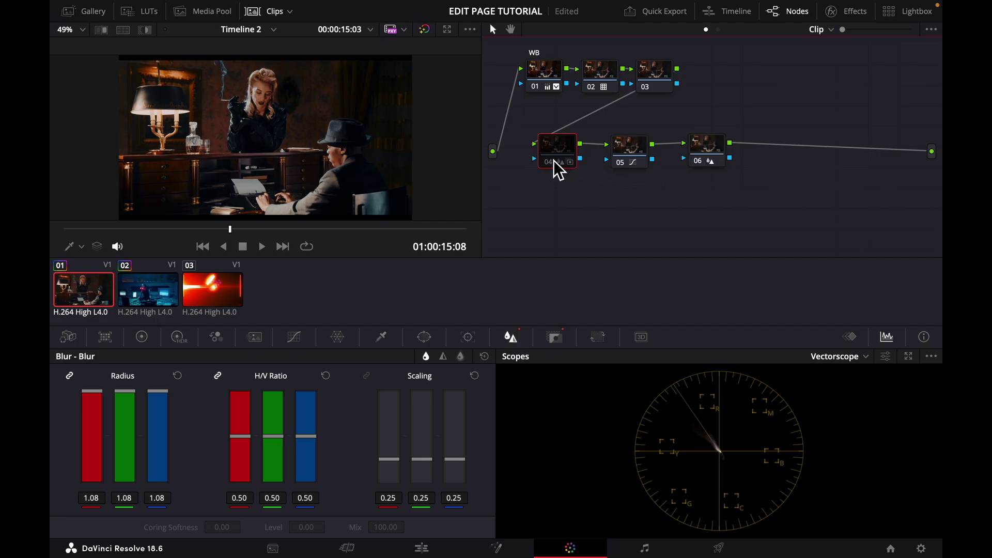
pyautogui.click(554, 166)
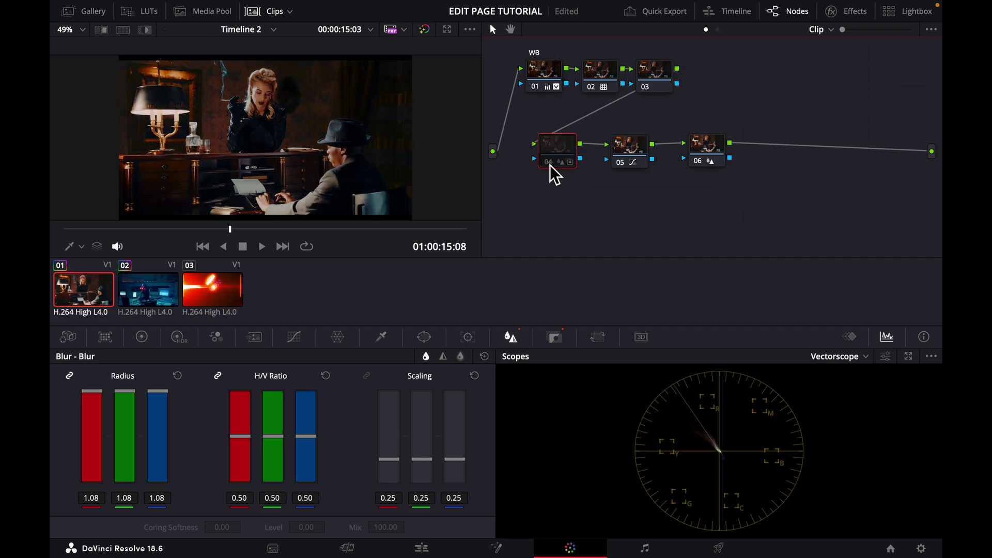
pyautogui.click(549, 166)
pyautogui.click(550, 165)
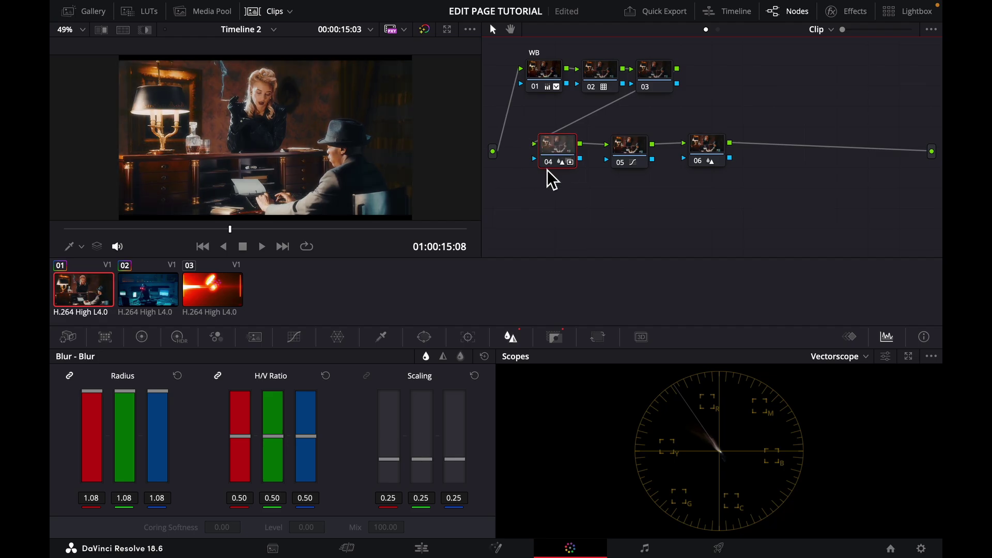
pyautogui.hotkey('ctrl', 'f')
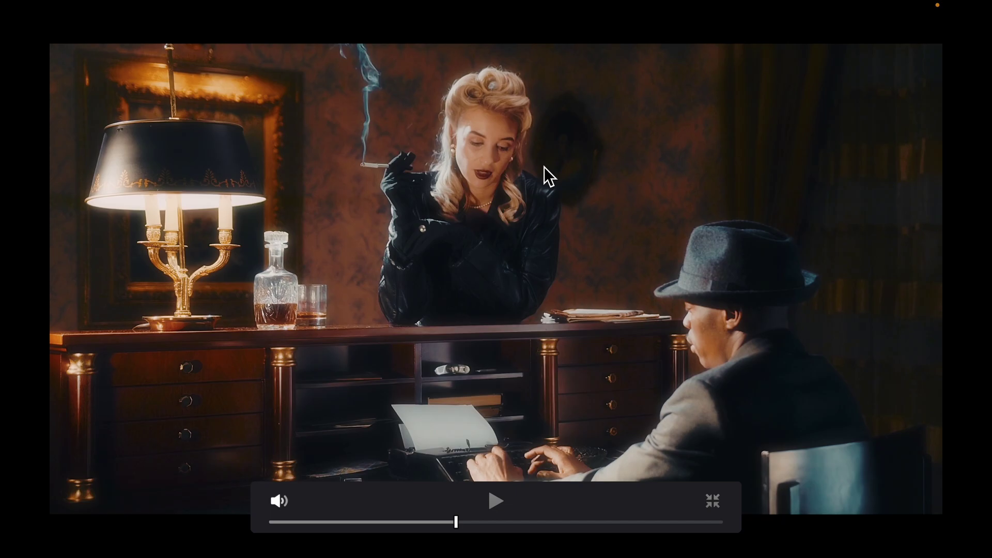
pyautogui.press('Escape')
# Select the cyberpunk VR clip and reset node 02's blur back to Radius 0.50.
pyautogui.click(148, 302)
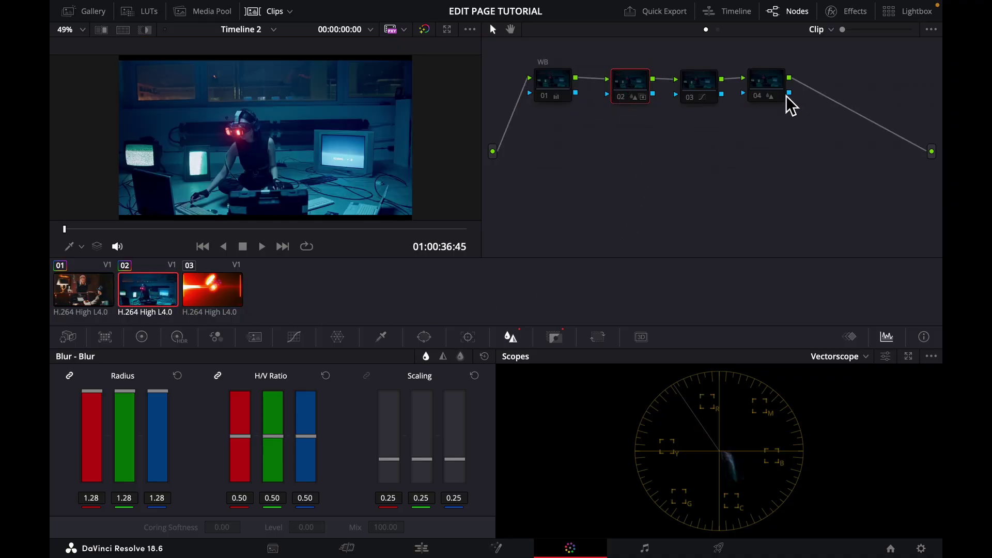
pyautogui.click(554, 76)
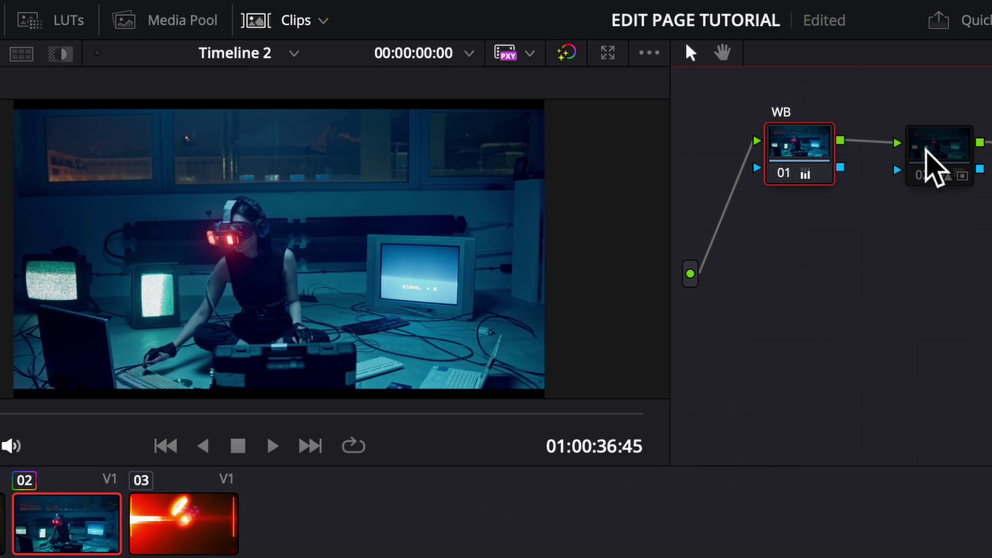
pyautogui.click(945, 165)
pyautogui.rightClick(949, 164)
pyautogui.click(988, 168)
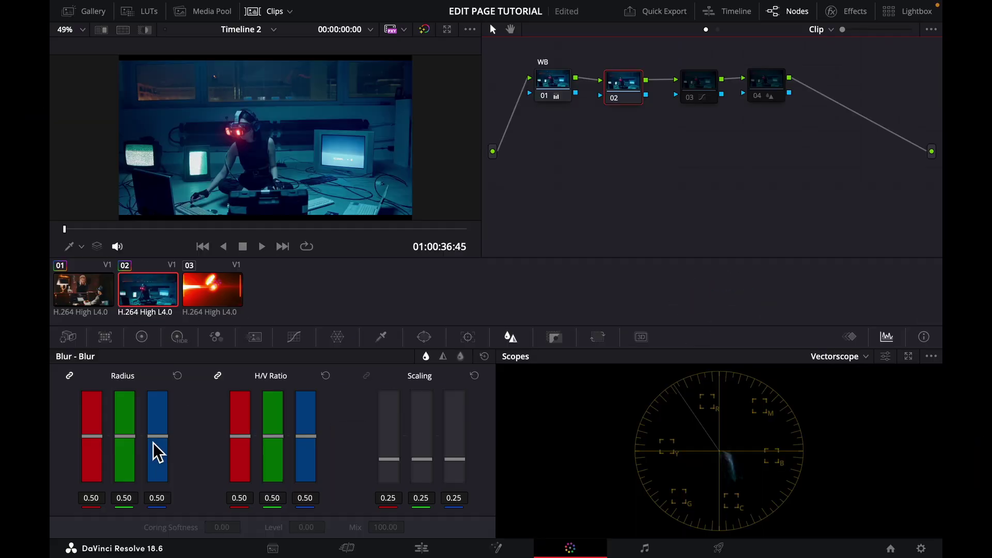
# Raise node 02's blur radius to 1.13 and reset node 03's grade.
pyautogui.moveTo(82, 507); pyautogui.dragTo(83, 424)
pyautogui.moveTo(157, 391); pyautogui.dragTo(157, 368)
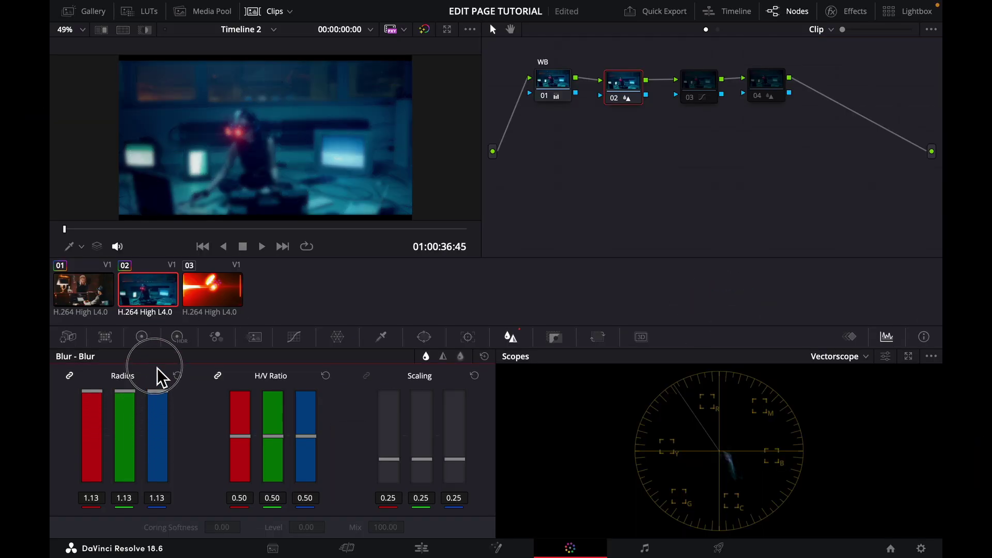
pyautogui.click(693, 85)
pyautogui.rightClick(695, 85)
pyautogui.click(722, 93)
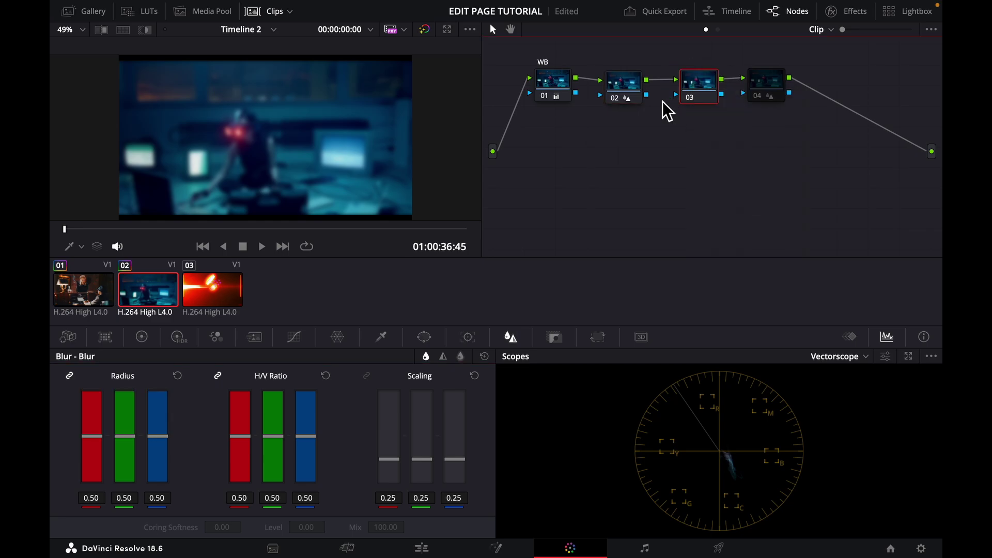
# Set node 02 to Screen composite mode and play the clip to check the glow.
pyautogui.click(624, 90)
pyautogui.rightClick(622, 85)
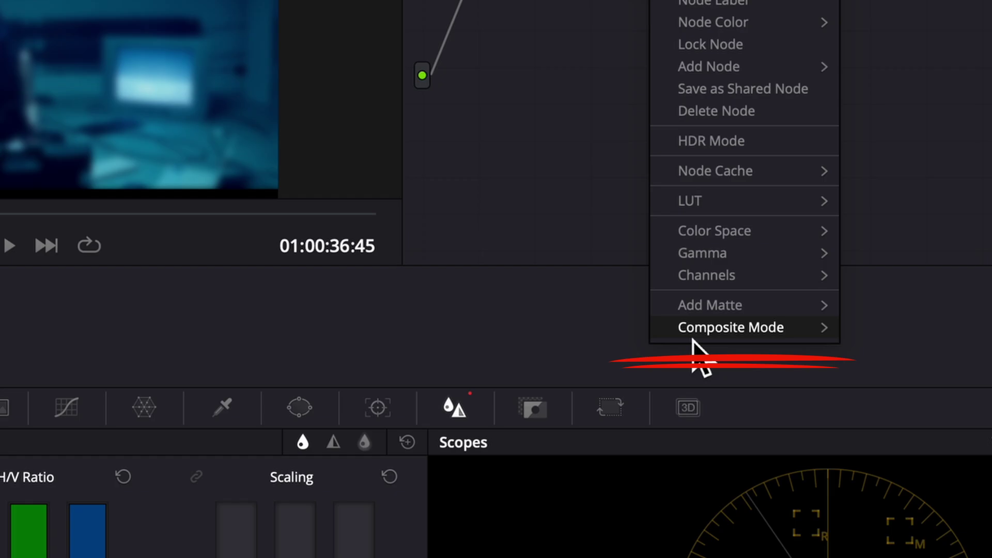
pyautogui.moveTo(652, 293)
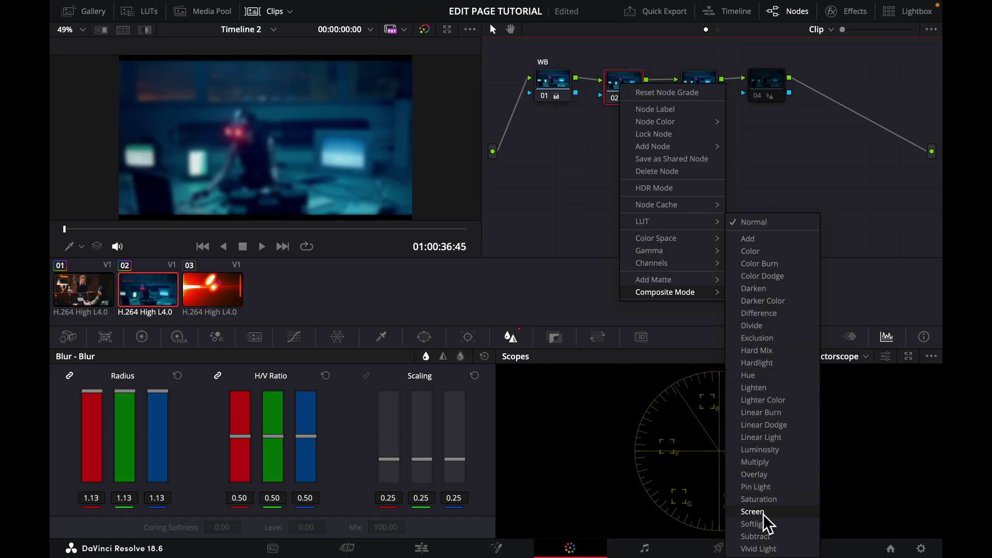
pyautogui.click(764, 513)
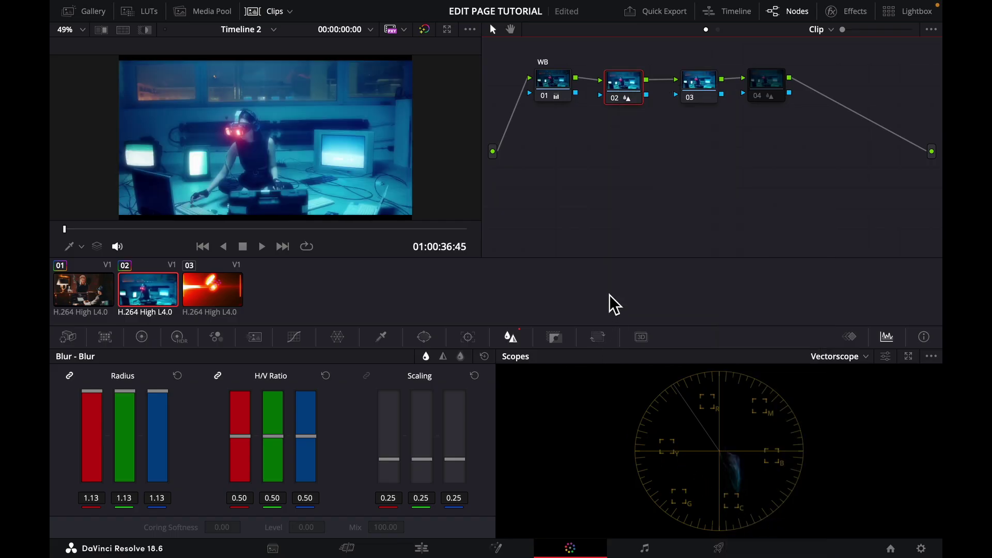
pyautogui.press('space')
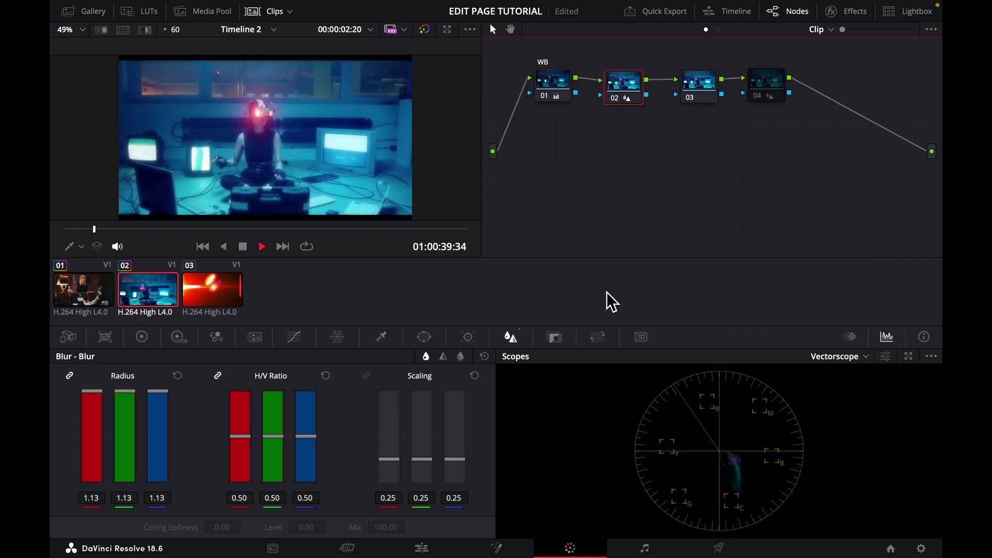
pyautogui.press('space')
pyautogui.click(699, 89)
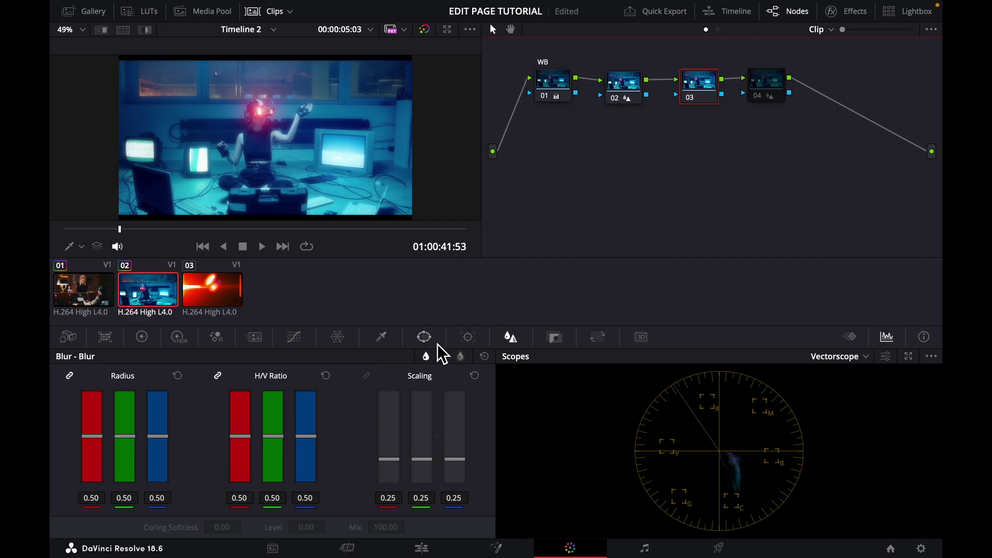
# In the Key palette, bring node 02's key output gain down to 0.642.
pyautogui.click(555, 338)
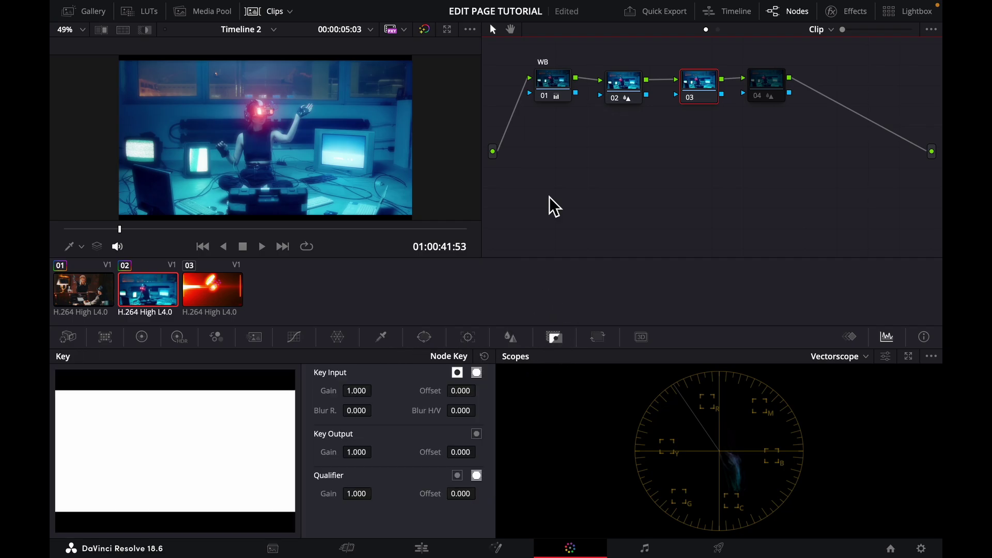
pyautogui.click(620, 85)
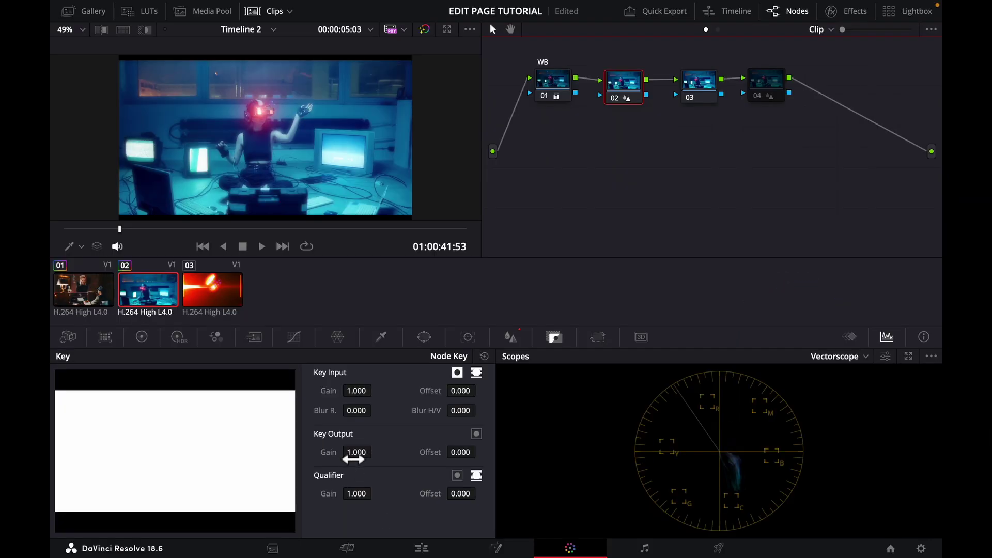
pyautogui.moveTo(356, 456); pyautogui.dragTo(141, 438)
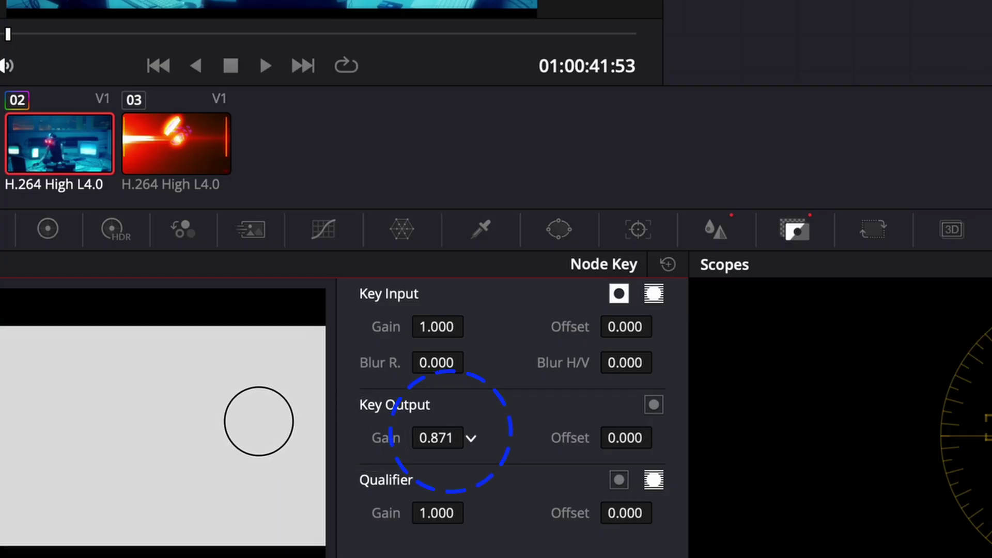
pyautogui.moveTo(50, 412); pyautogui.dragTo(786, 103)
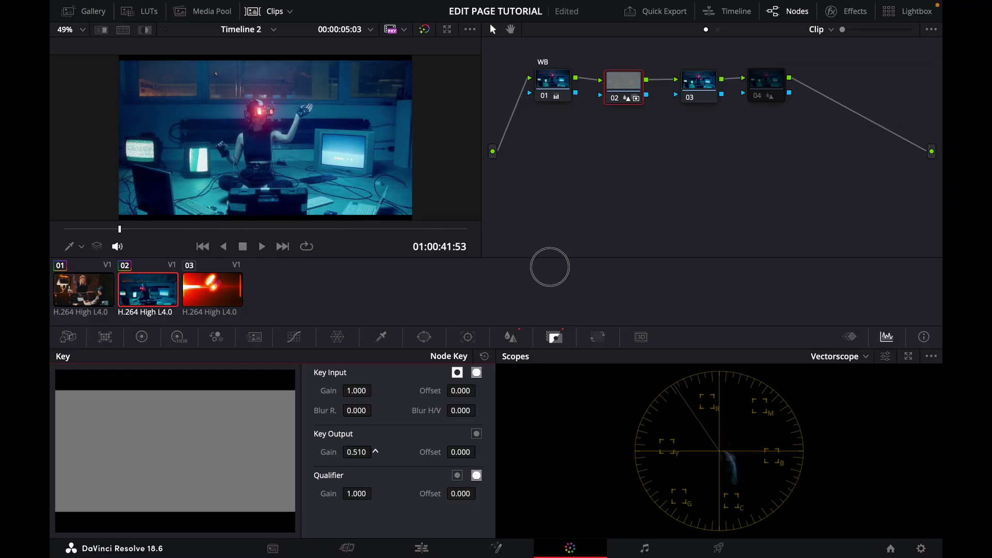
pyautogui.moveTo(550, 267); pyautogui.dragTo(520, 254)
pyautogui.moveTo(356, 458); pyautogui.dragTo(135, 438)
pyautogui.doubleClick(343, 453)
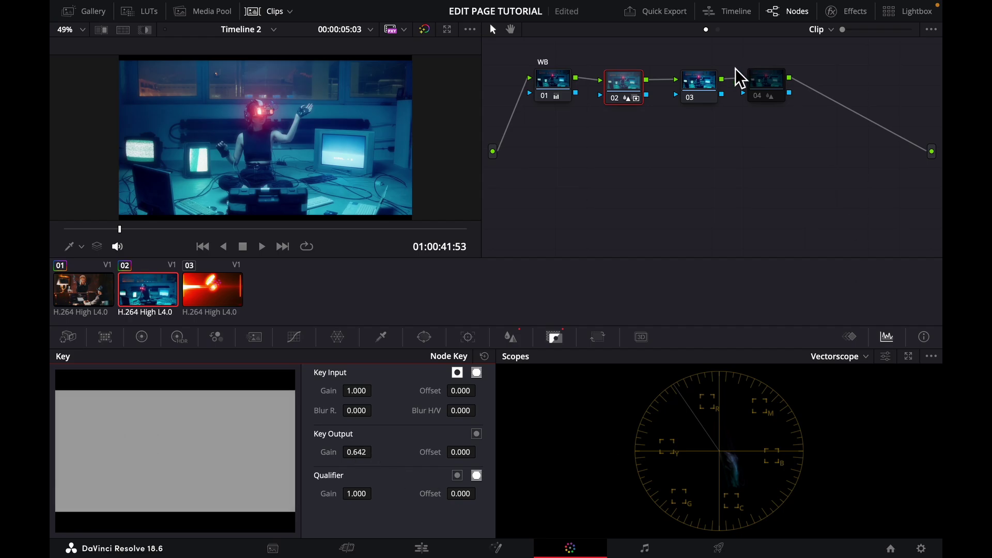
pyautogui.click(699, 84)
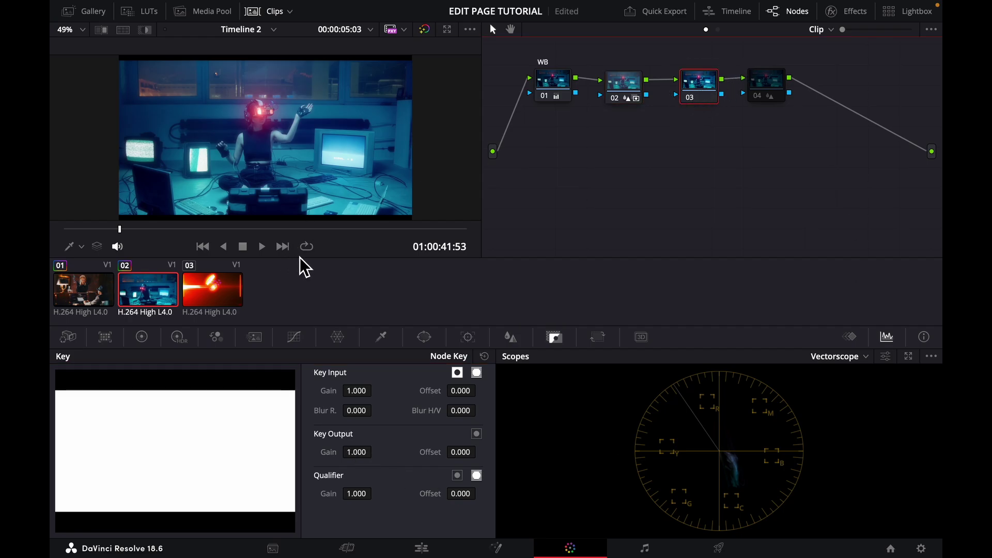
# Add two points to node 03's custom curve and pull the lower one down to deepen shadows.
pyautogui.click(298, 339)
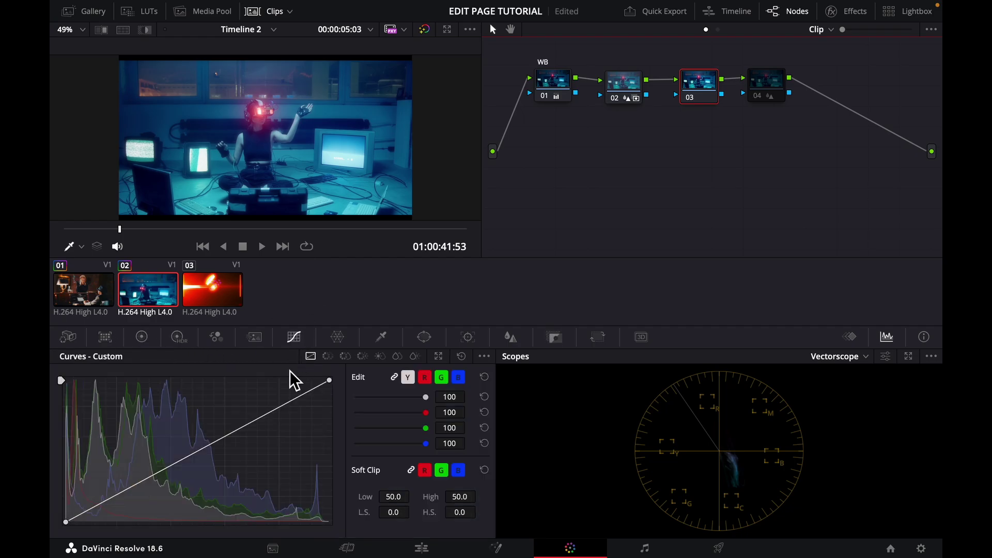
pyautogui.click(157, 474)
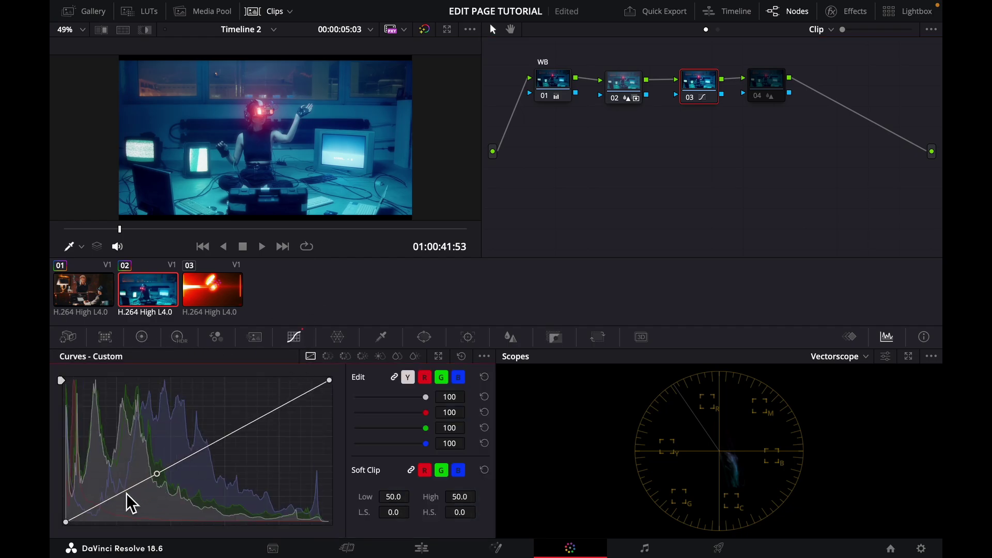
pyautogui.click(124, 491)
pyautogui.moveTo(123, 491); pyautogui.dragTo(127, 502)
pyautogui.moveTo(127, 504); pyautogui.dragTo(125, 500)
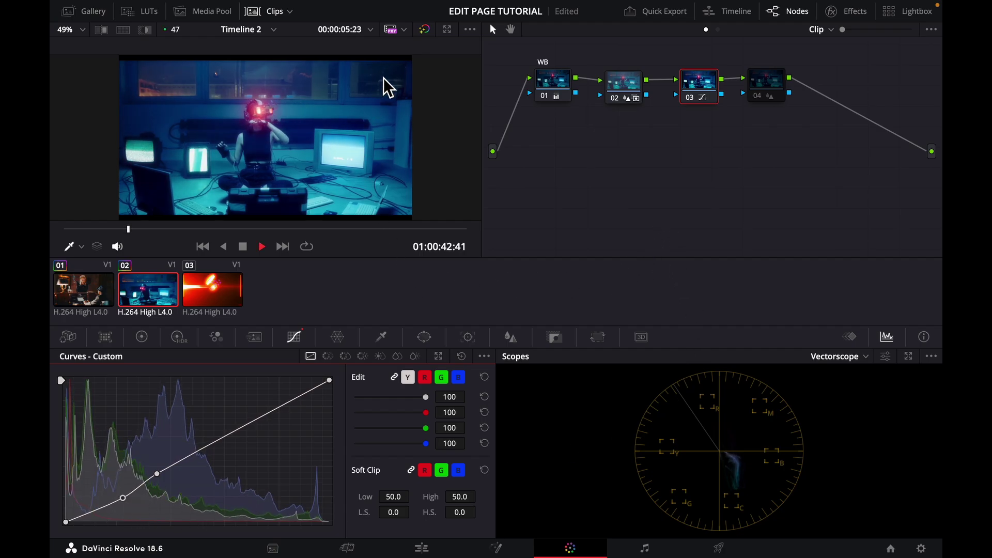
# Compare graded and ungraded views with color bypass, then play the clip in Cinema Viewer.
pyautogui.click(427, 29)
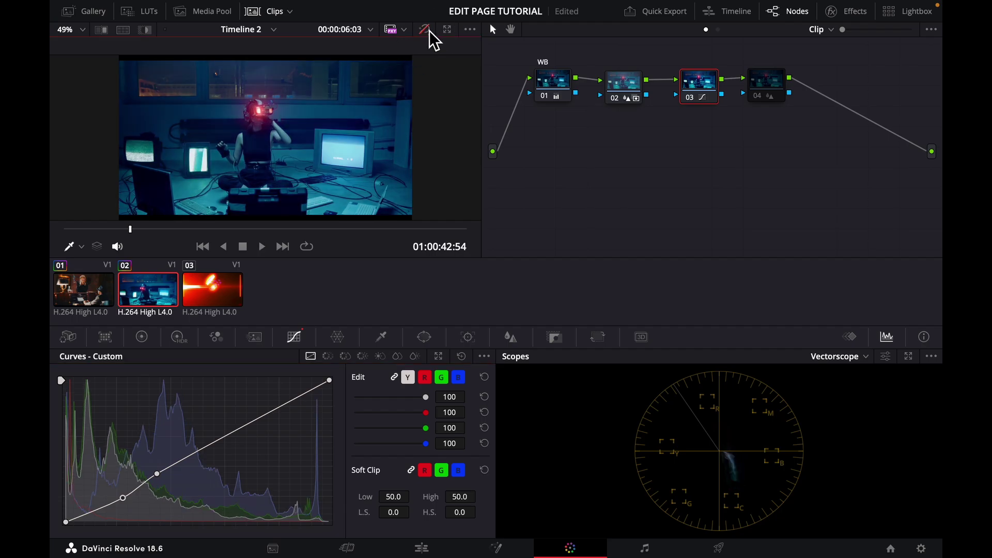
pyautogui.click(426, 29)
pyautogui.click(426, 30)
pyautogui.click(426, 30)
pyautogui.press('space')
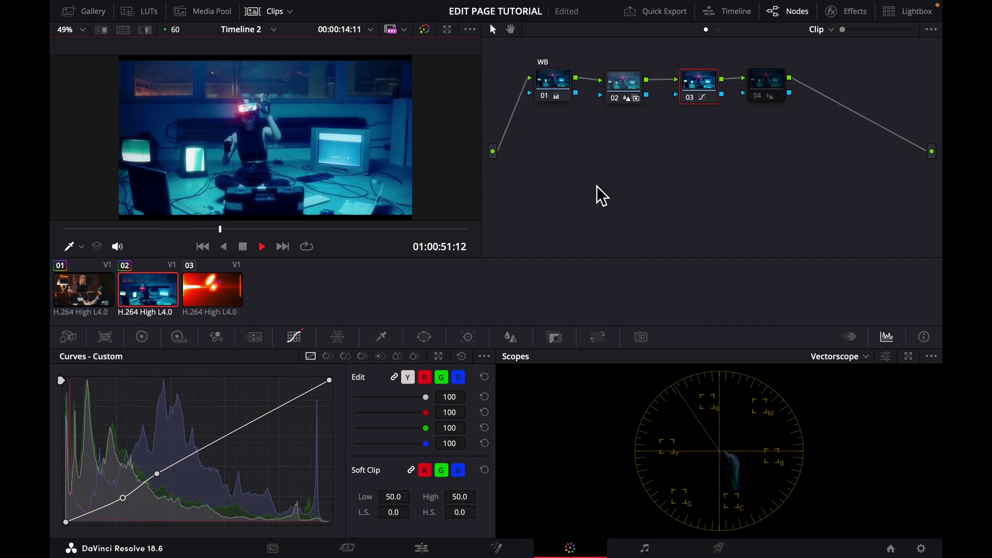
pyautogui.hotkey('ctrl', 'f')
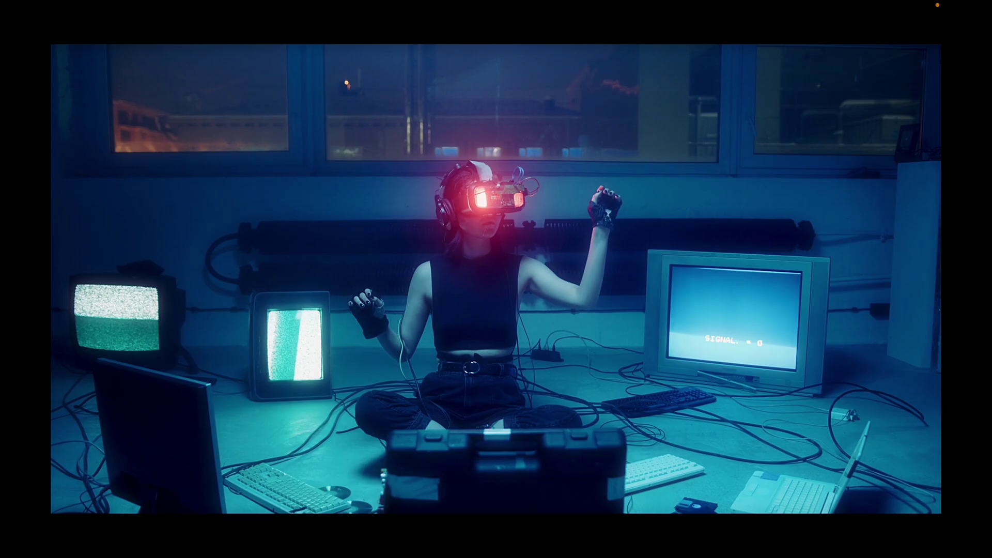